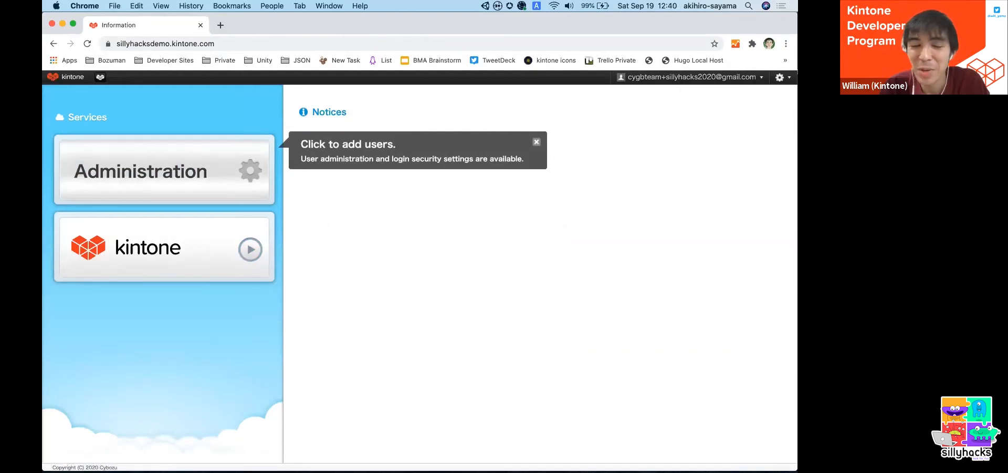
- Open the Kintone service from the services page and look over its portal
click(192, 253)
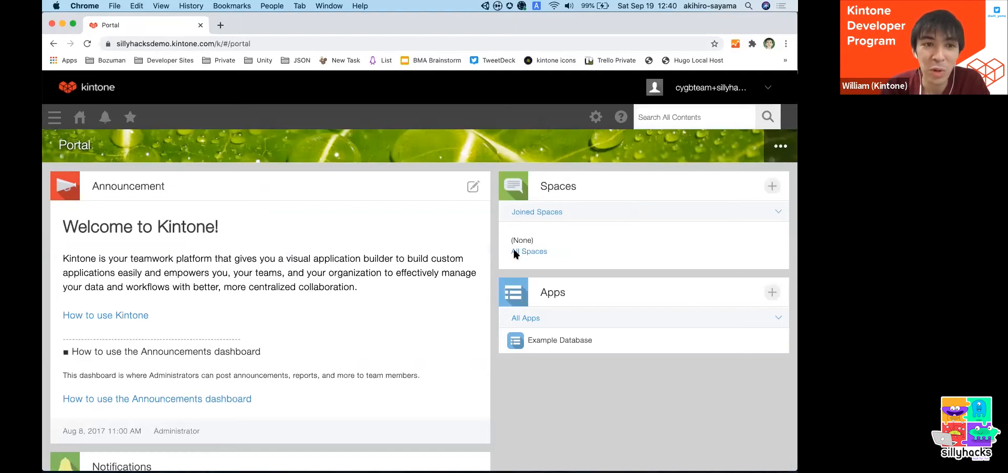
scroll(489, 206, down, 3)
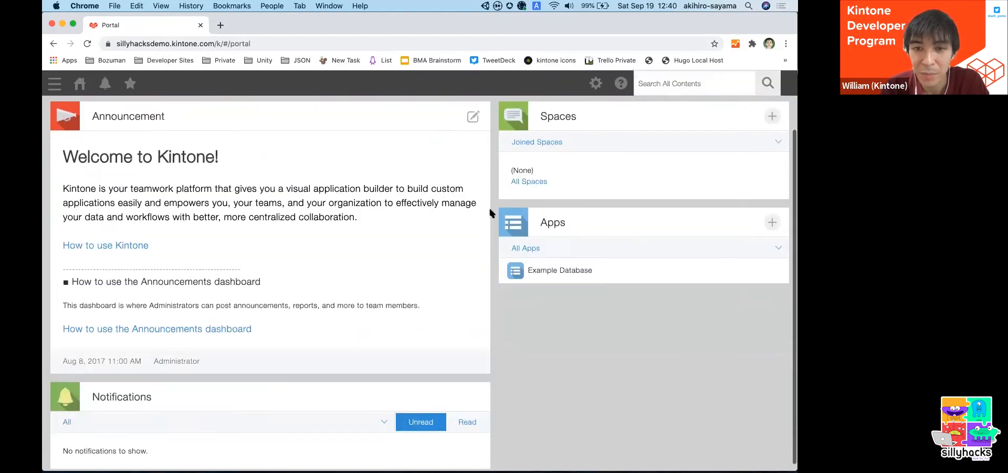
scroll(489, 206, up, 3)
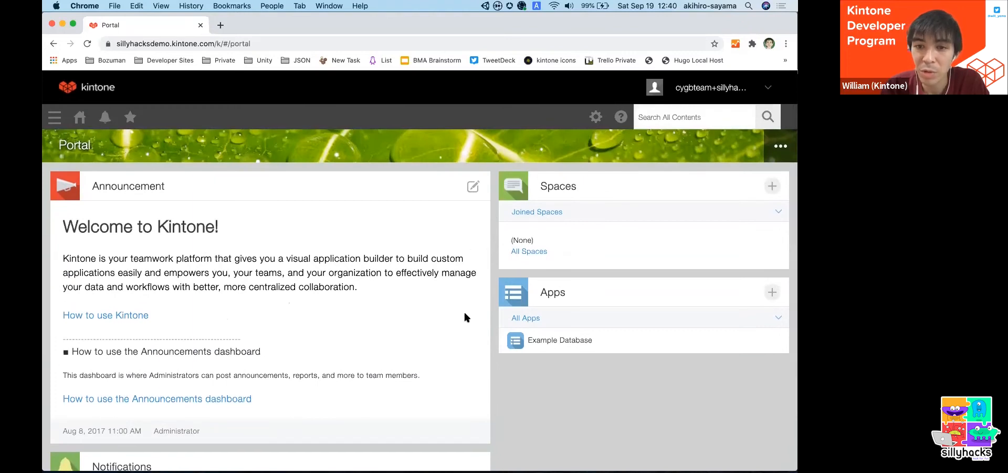
- Start creating a new app from scratch through the Kintone Marketplace
click(771, 292)
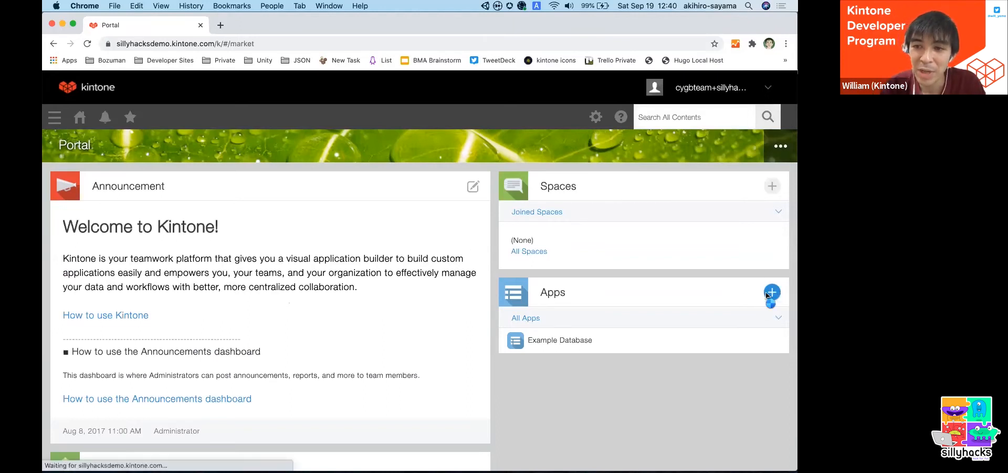
scroll(320, 208, down, 6)
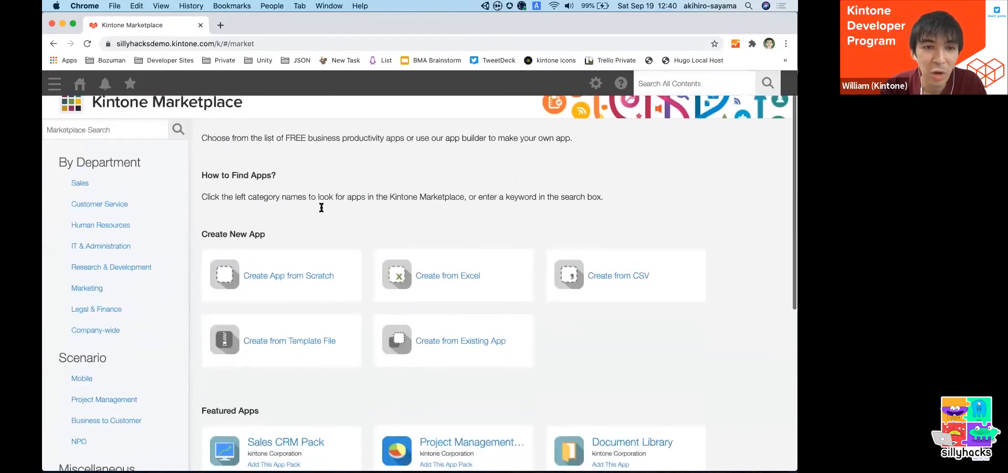
scroll(320, 210, up, 3)
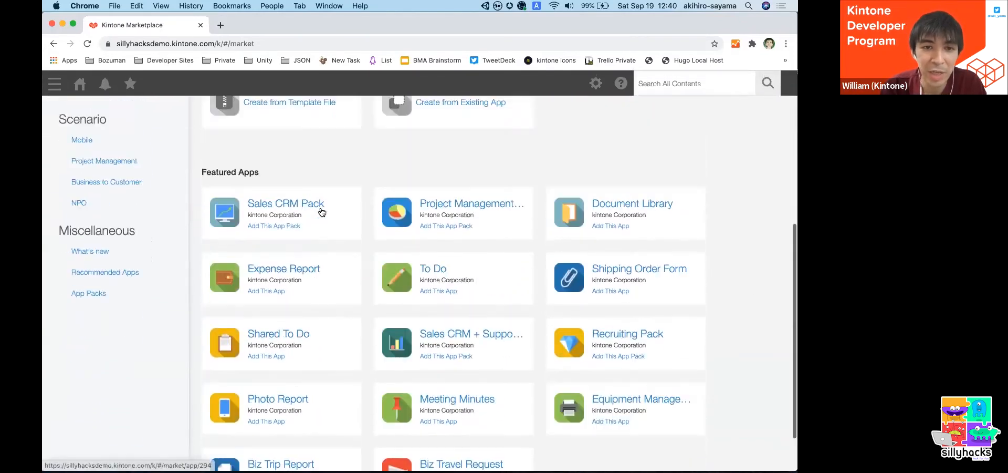
scroll(312, 323, up, 2)
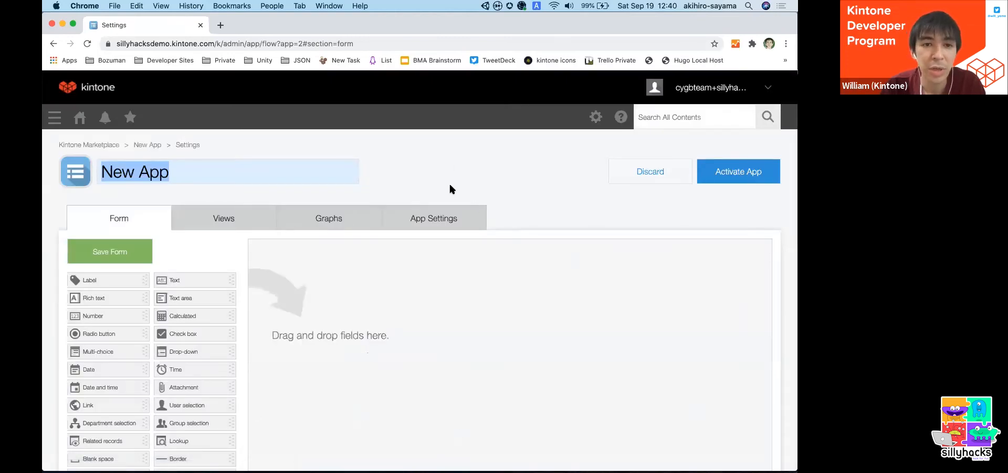
scroll(448, 178, down, 2)
scroll(448, 179, up, 2)
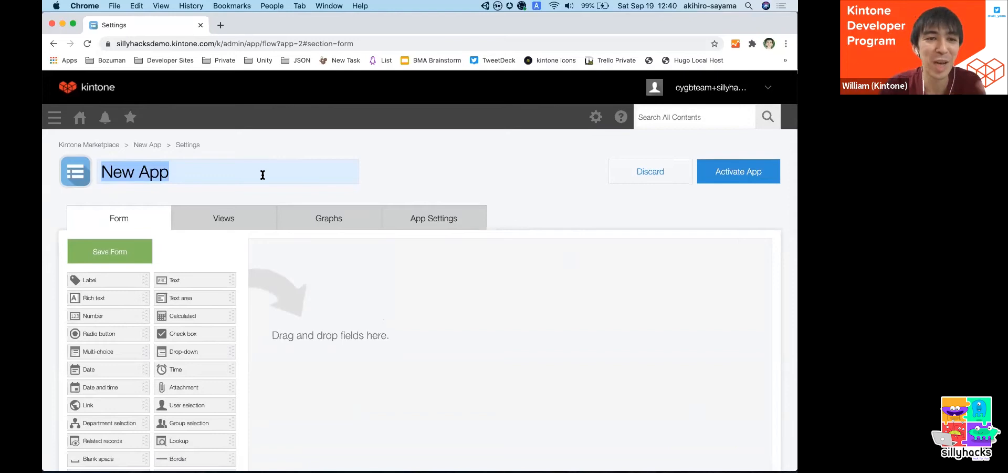
- Name the new app "Recipe List"
text(Recip)
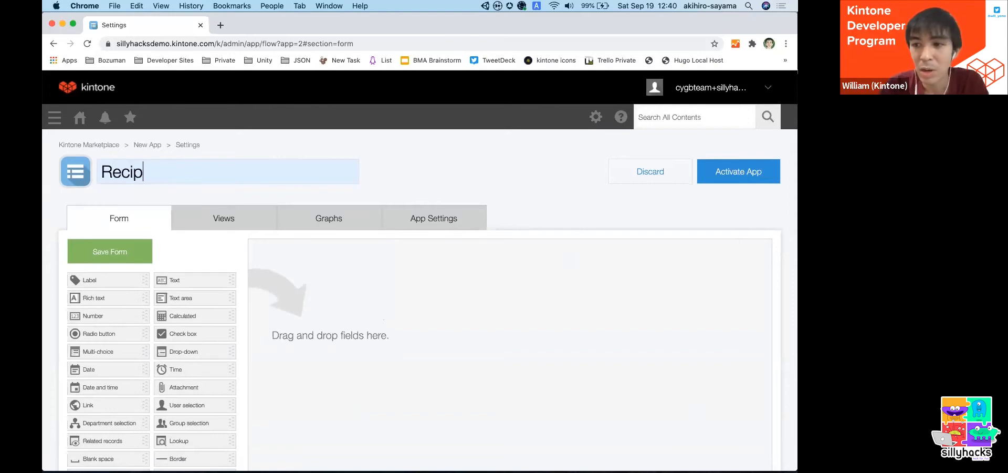
key(BackSpace)
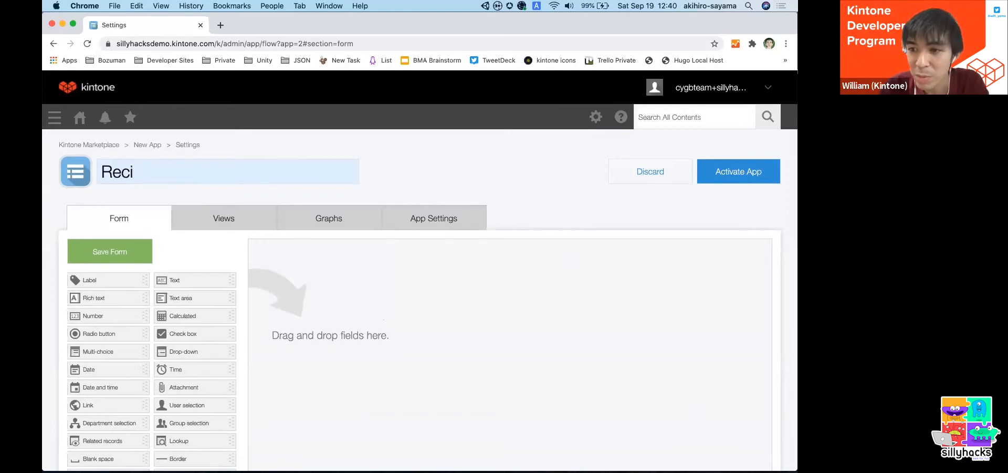
text(pe Book)
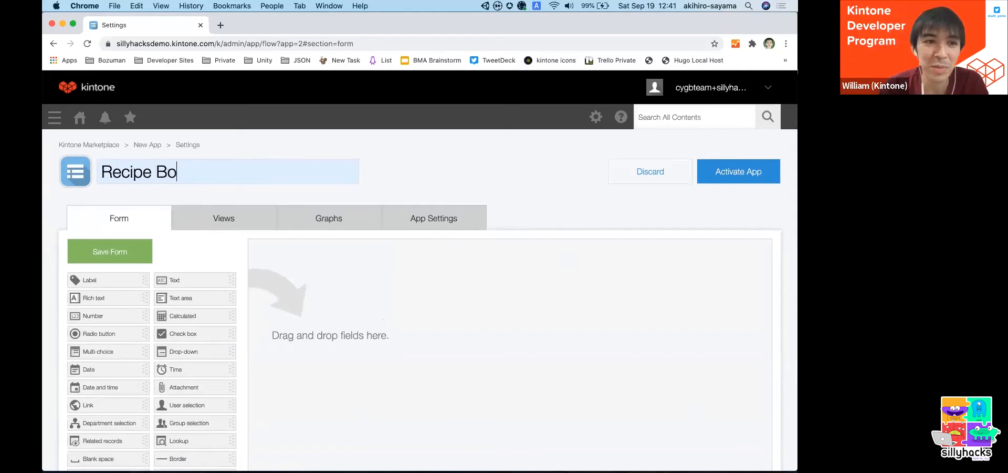
key(BackSpace)
key(BackSpace)
key(BackSpace)
key(BackSpace)
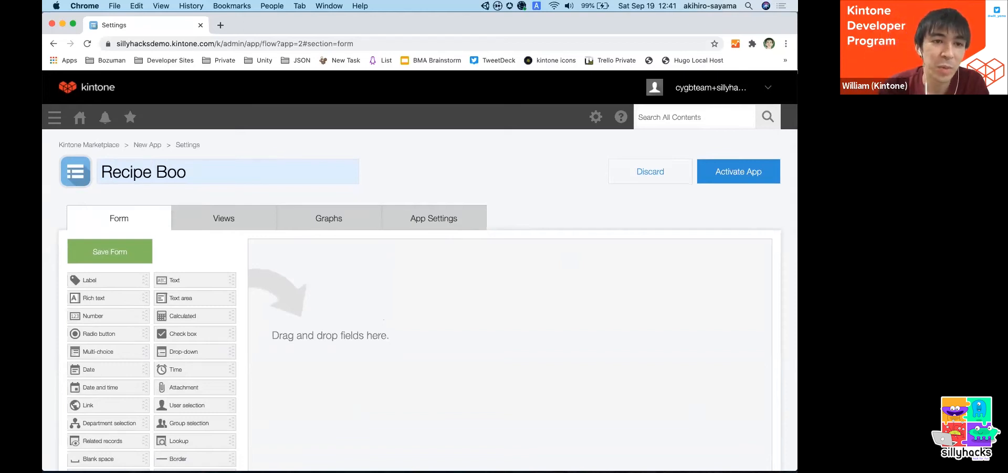
text(List)
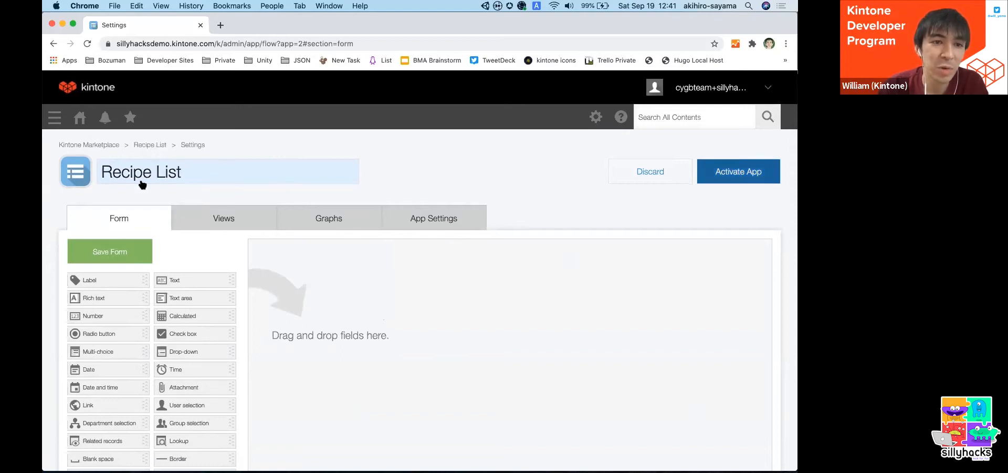
- Change the app icon to the green one with the blue computer screen and save it
click(77, 181)
click(76, 178)
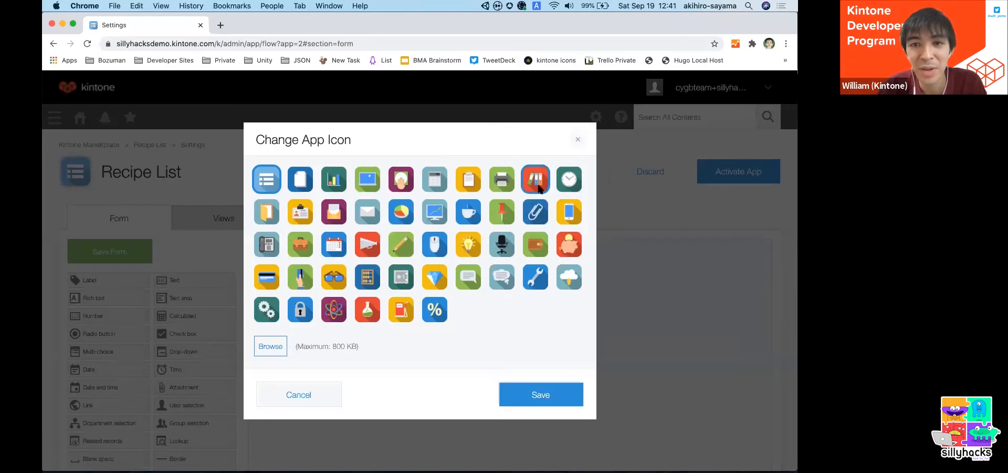
click(368, 179)
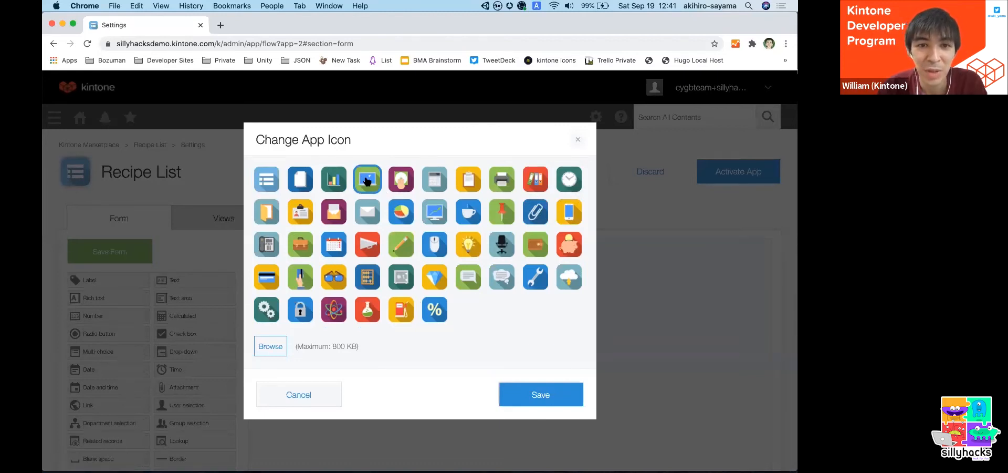
click(515, 397)
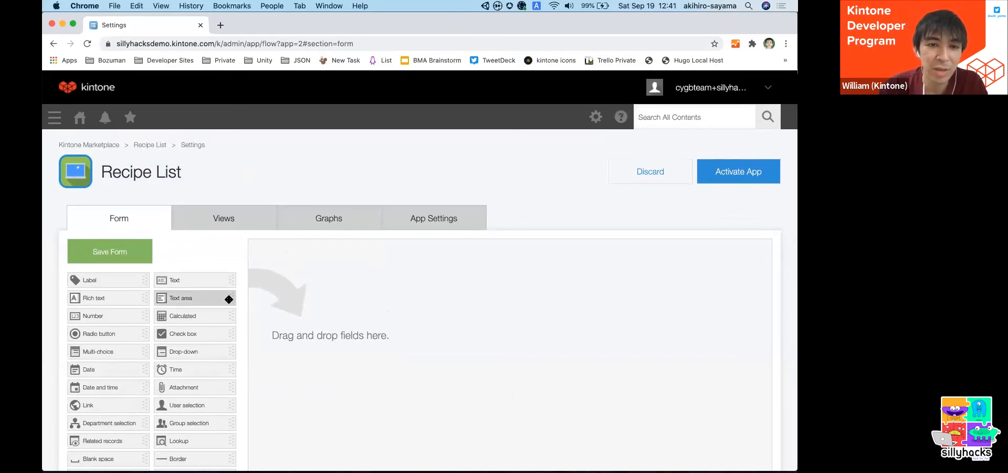
- Add a Text field to the empty form, name it "Menu", and widen it to about twice its width
drag(219, 279, 368, 265)
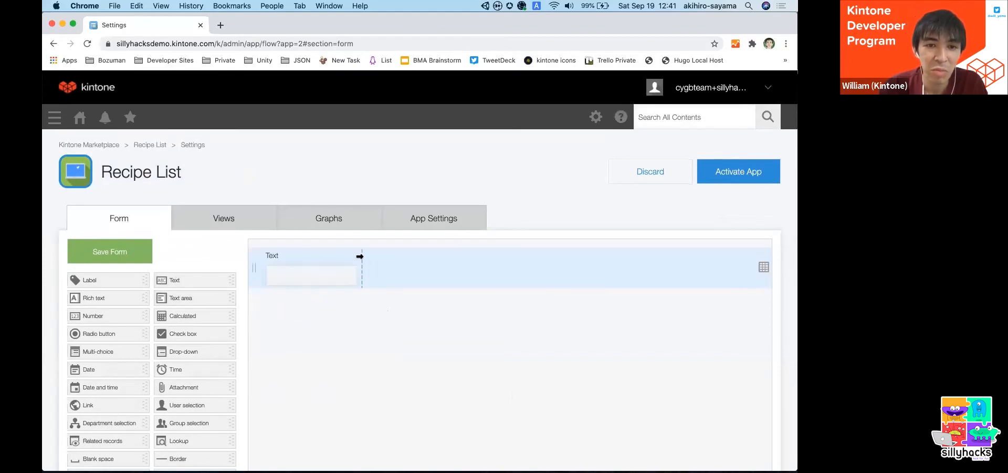
click(356, 255)
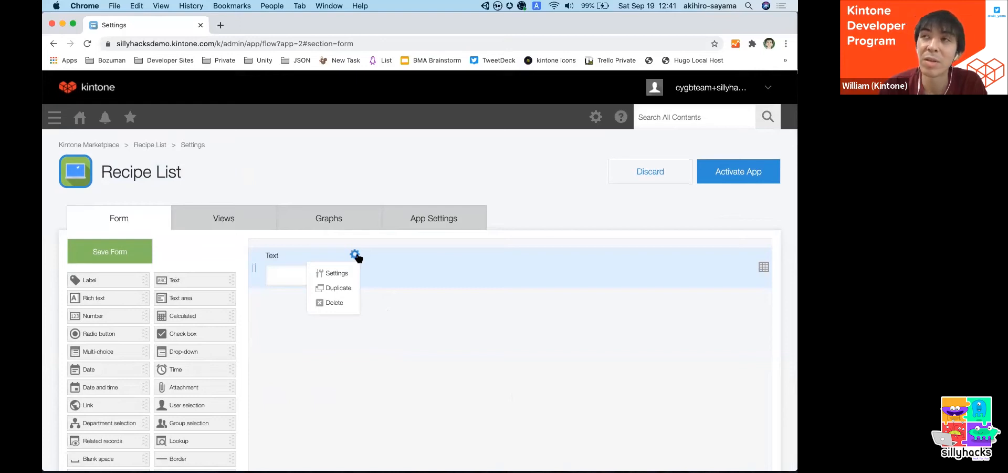
click(336, 273)
text(Menu)
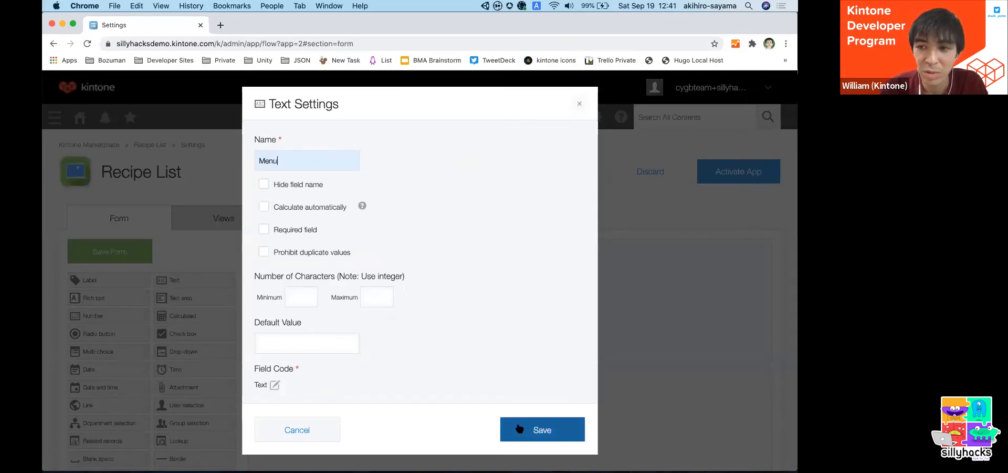
click(541, 430)
drag(360, 275, 464, 270)
- Add a Drop-down field below the Menu field and name it "Type"
scroll(268, 181, down, 1)
drag(225, 324, 362, 292)
mouse_move(356, 274)
click(339, 292)
text(Type)
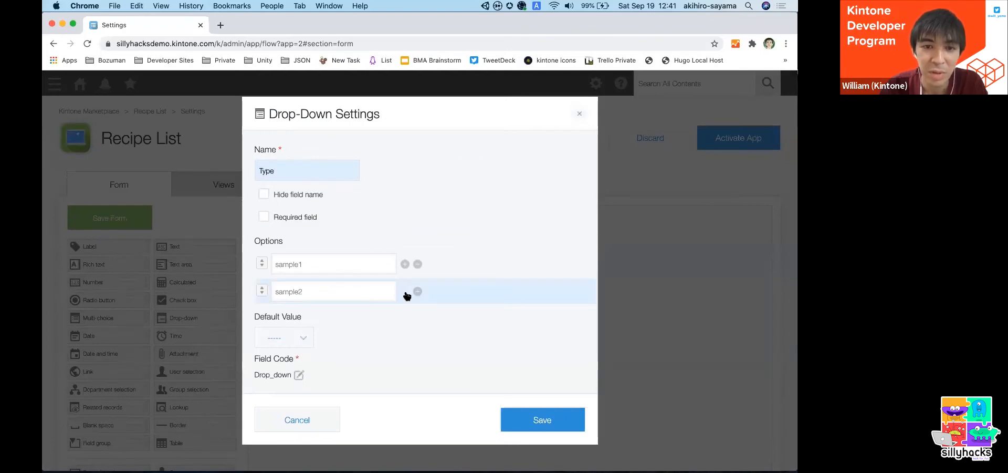
- Set the Type field's options to Italian, Japanese and Chinese, remove the spare option row, and save the settings
click(405, 292)
click(405, 292)
double_click(312, 267)
text(I)
double_click(322, 288)
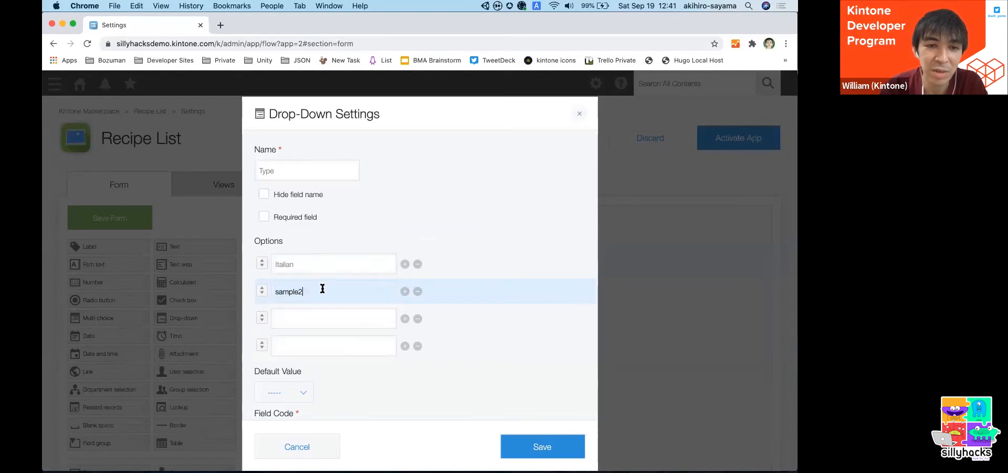
text(Japanese)
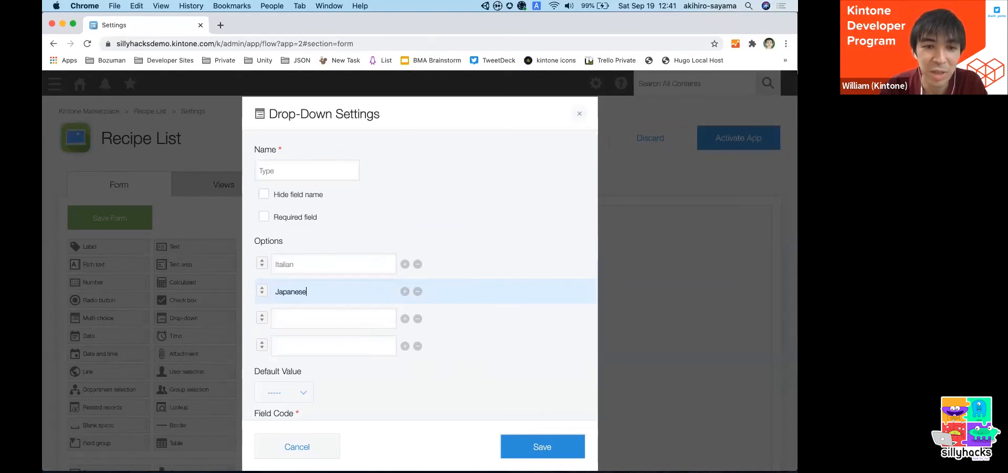
click(307, 327)
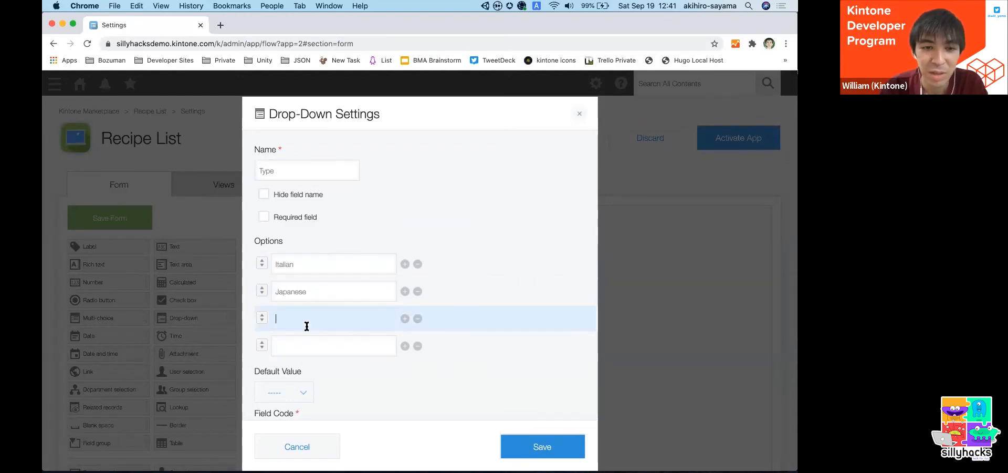
text(Chinese)
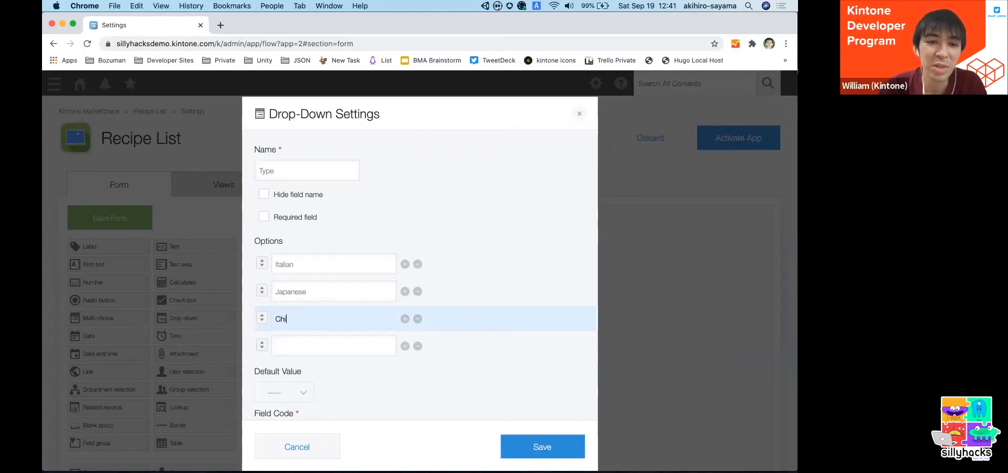
click(418, 345)
scroll(567, 362, down, 1)
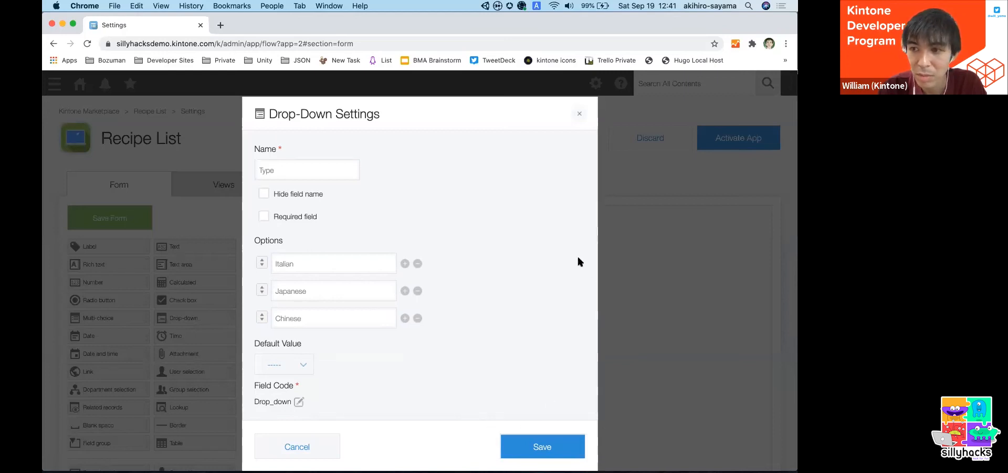
click(503, 441)
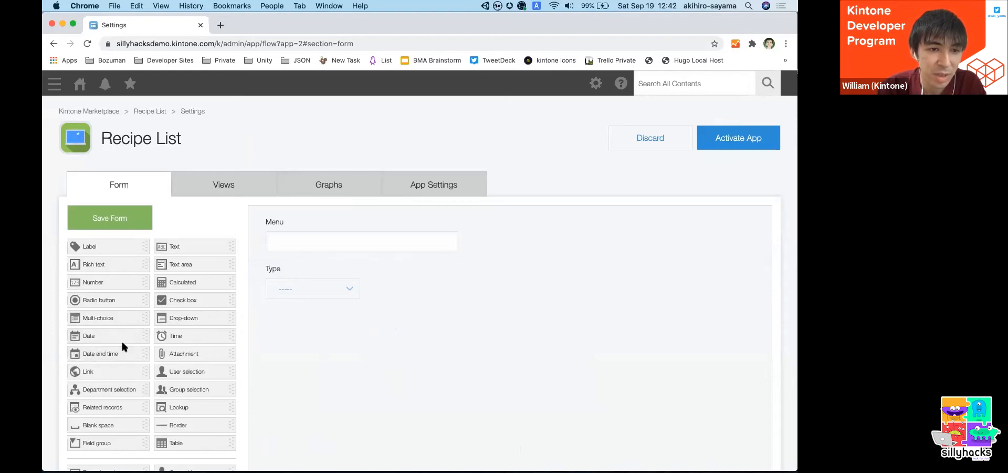
- Add a Date field below the Type field and name it "Recipe Created on"
drag(121, 336, 339, 344)
click(317, 315)
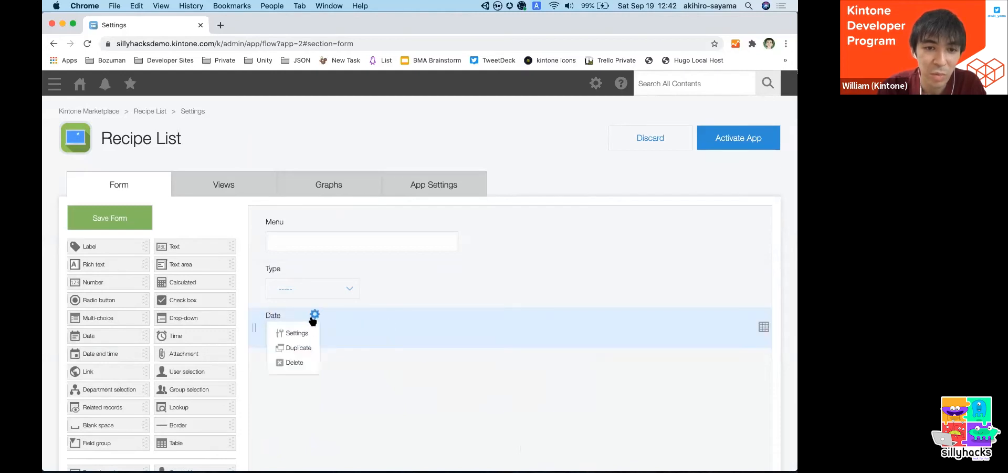
click(297, 331)
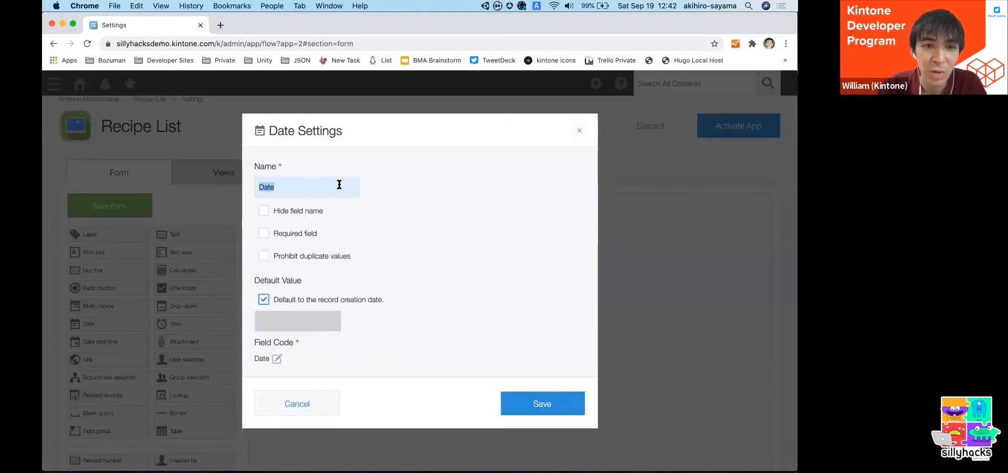
text(C)
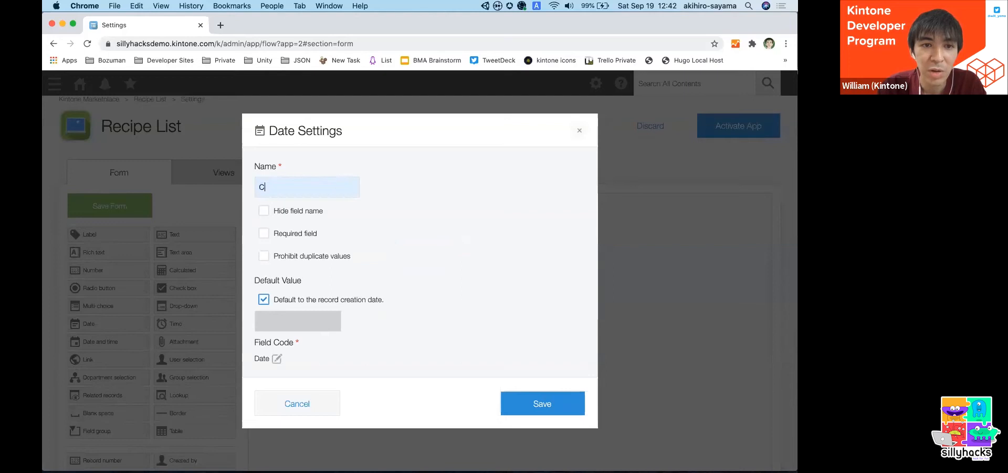
text(reated date)
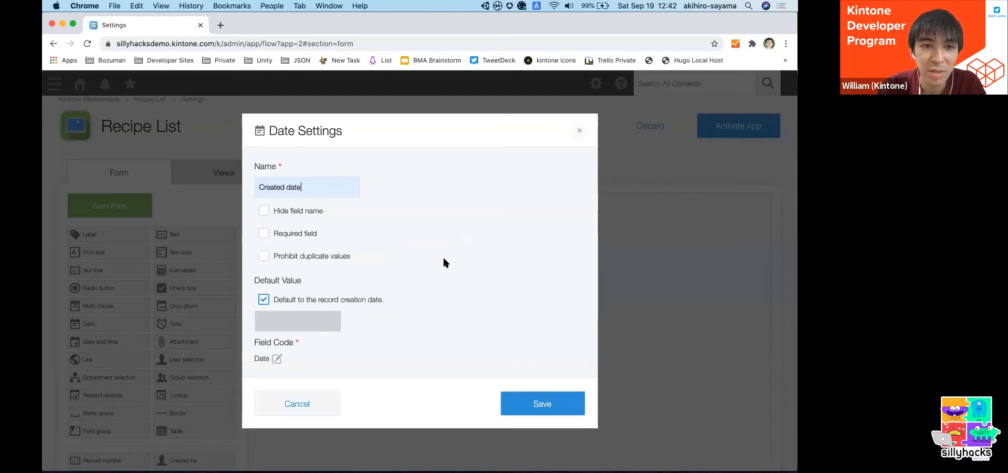
key(super+a)
text(Recipe Created on)
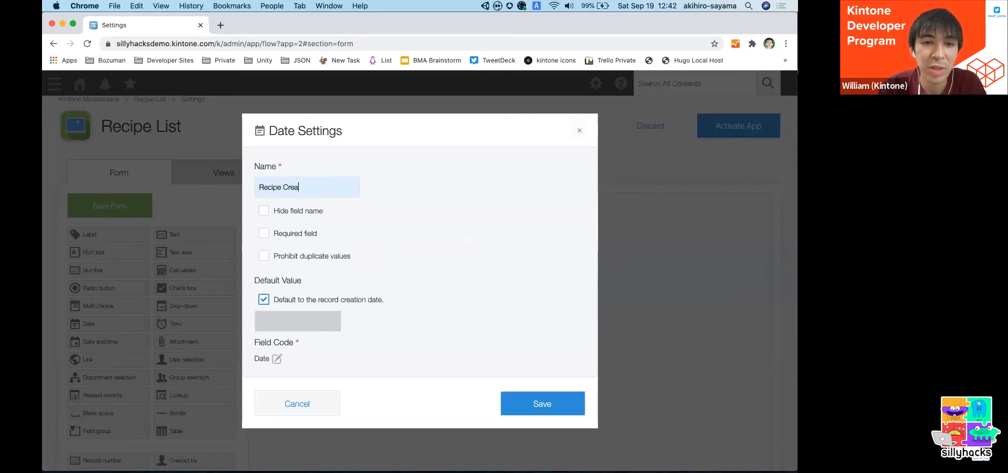
click(533, 405)
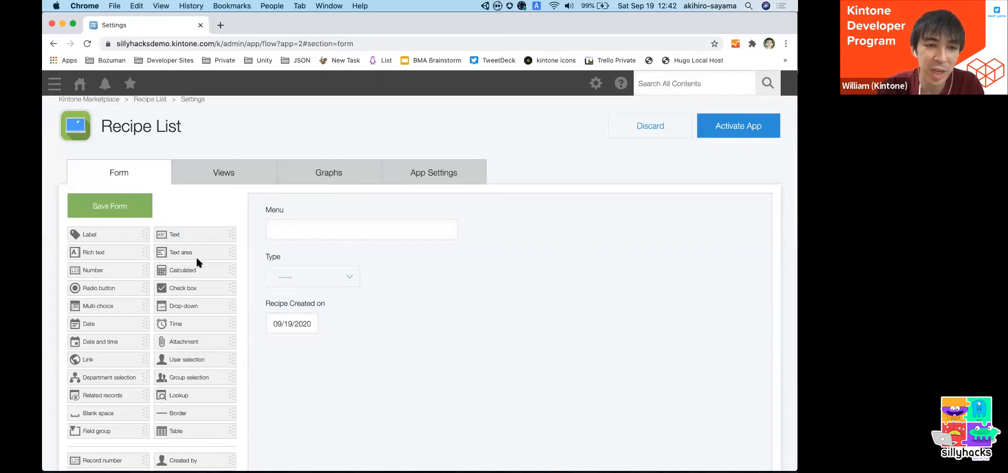
- Add a Text area field below the creation date and name it "Instructions"
drag(201, 257, 507, 368)
click(506, 349)
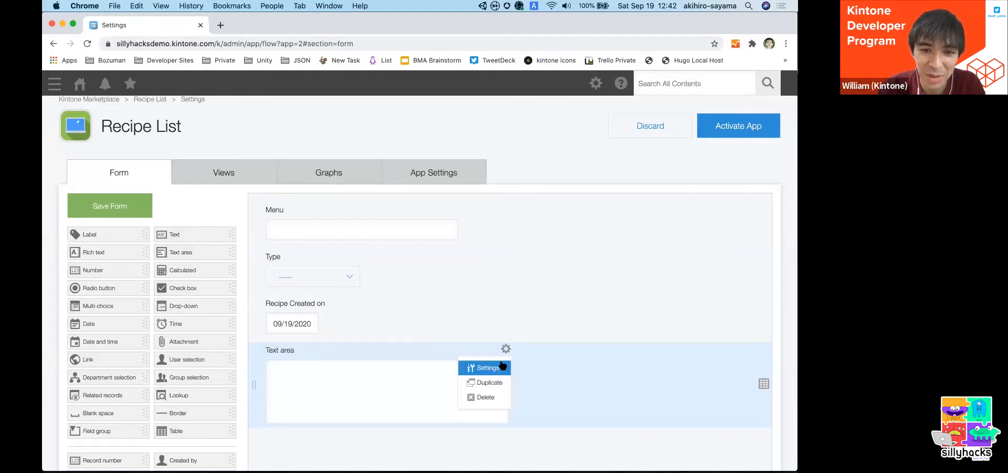
click(488, 367)
text(Instructions)
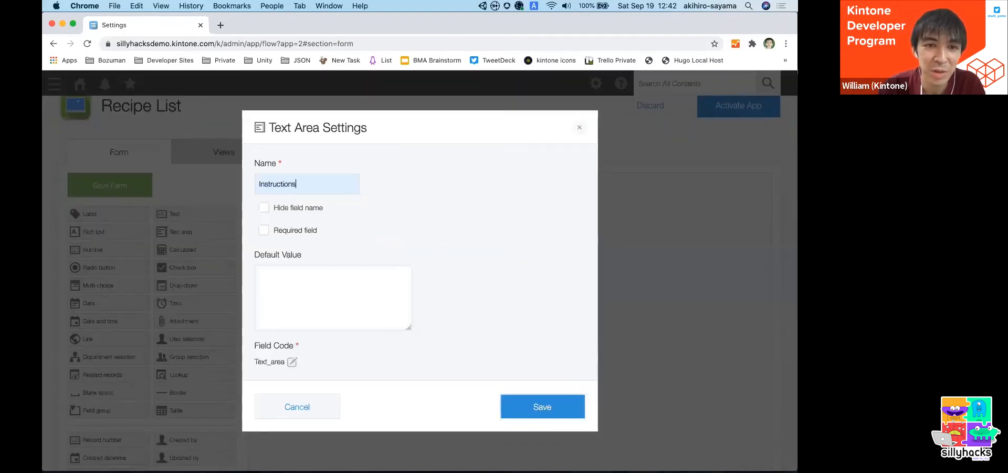
click(546, 405)
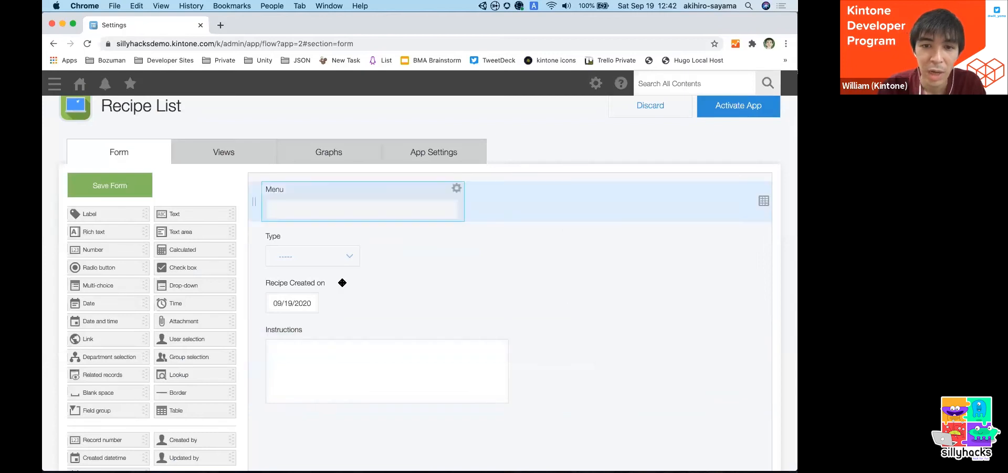
- Place the Recipe Created on field beside Type, and widen the Menu field to about the width of Instructions
drag(318, 294, 430, 257)
drag(459, 206, 511, 209)
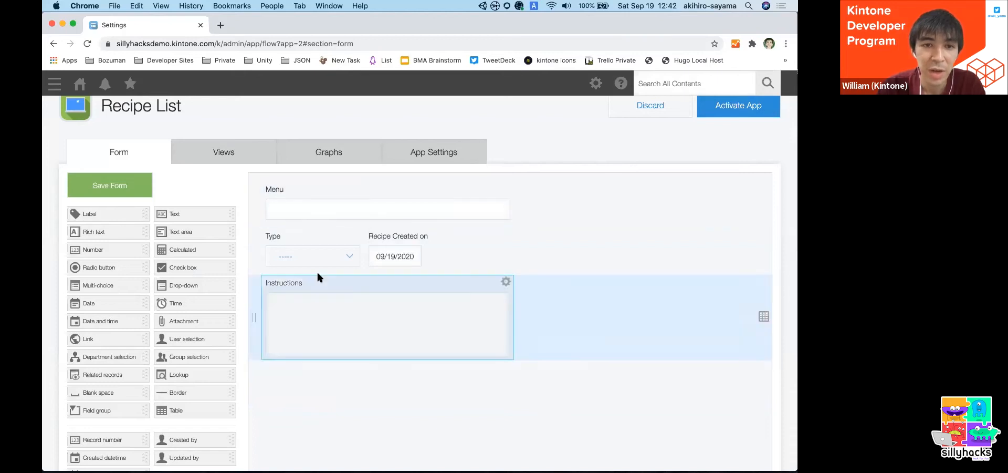
- Review the Type field's Drop-down settings and dismiss them
click(357, 235)
click(336, 254)
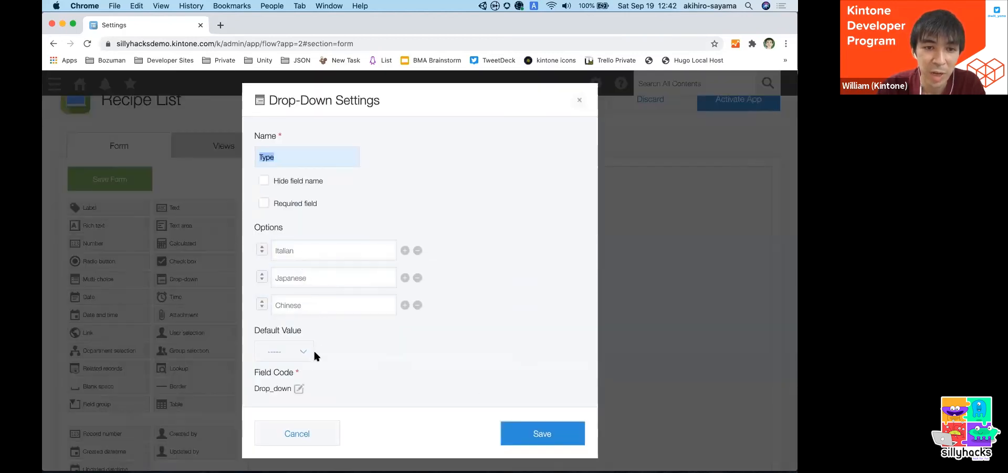
click(308, 433)
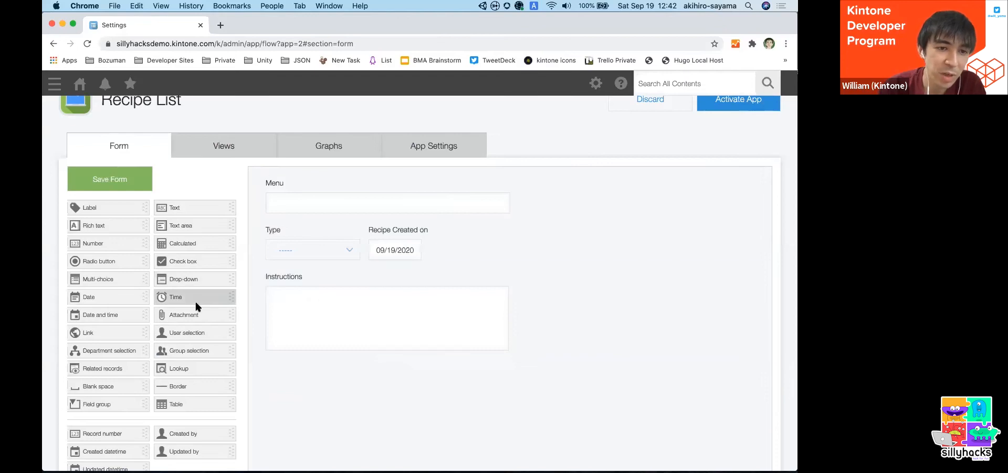
- Add an Attachment field beside Recipe Created on and name it "Photo"
drag(198, 313, 551, 228)
click(551, 230)
click(544, 248)
text(P)
key(BackSpace)
text(O)
text(hoto)
click(535, 379)
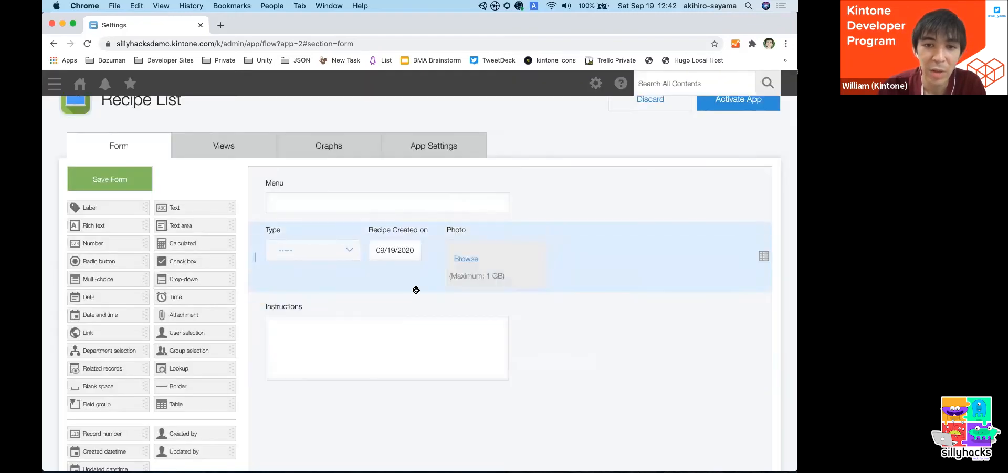
- Save the form and activate the Recipe List app
right_click(105, 180)
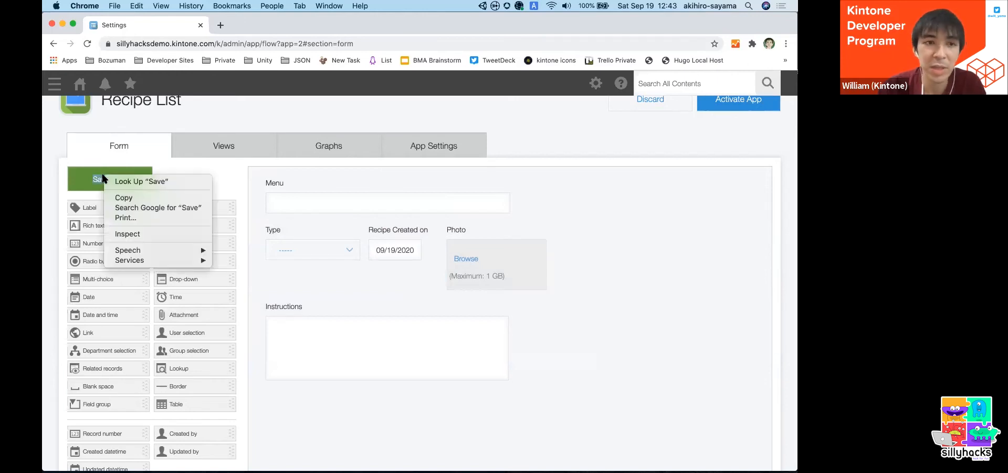
click(92, 184)
click(92, 183)
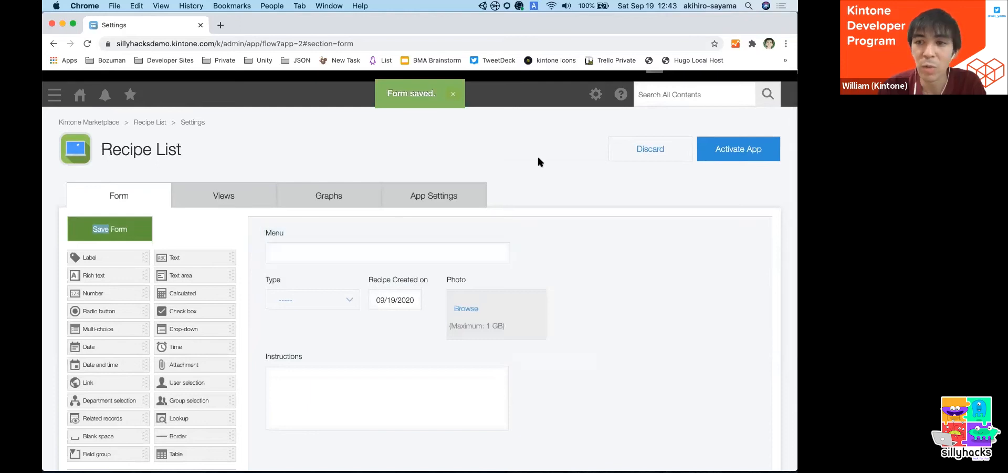
click(739, 152)
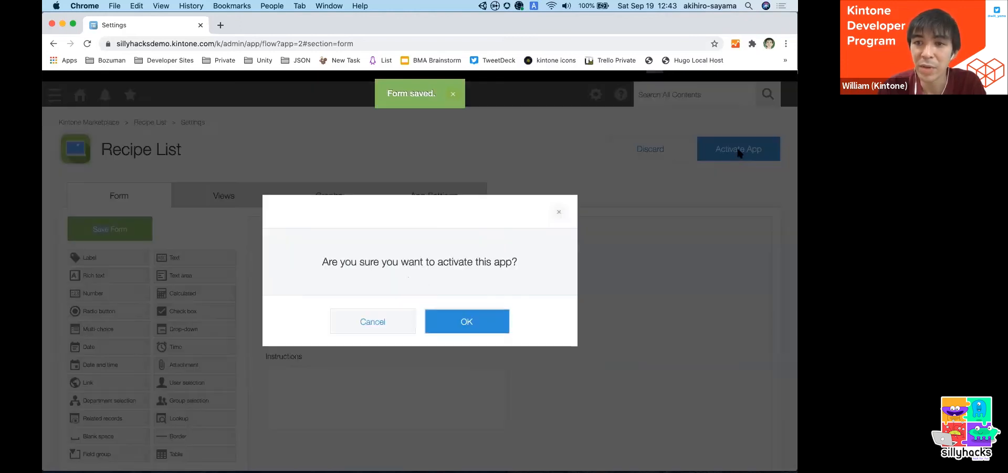
click(481, 322)
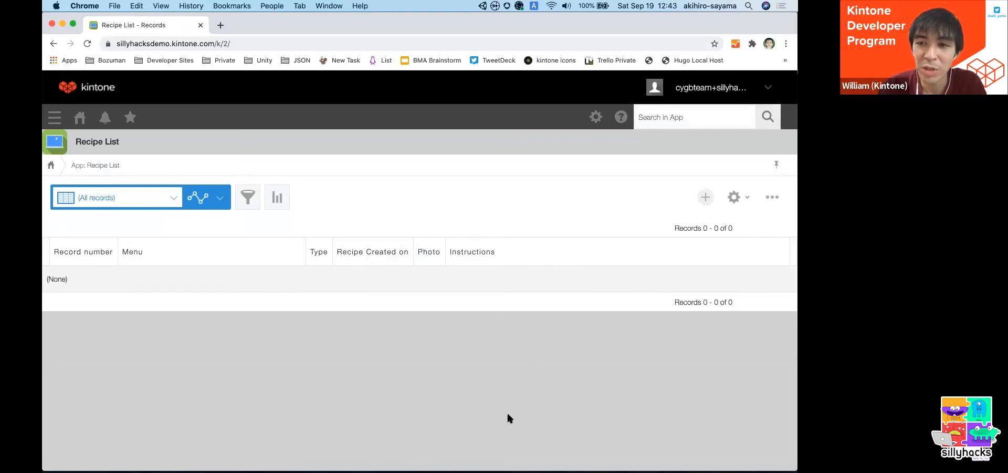
- Start a new record with Menu "Fired Prawns" and Type Chinese
click(706, 197)
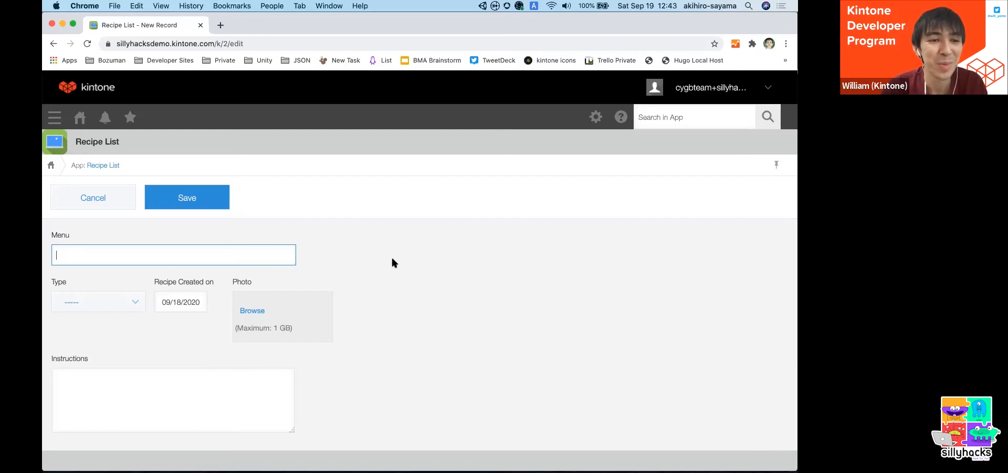
text(Fired Prawns)
click(118, 304)
click(111, 375)
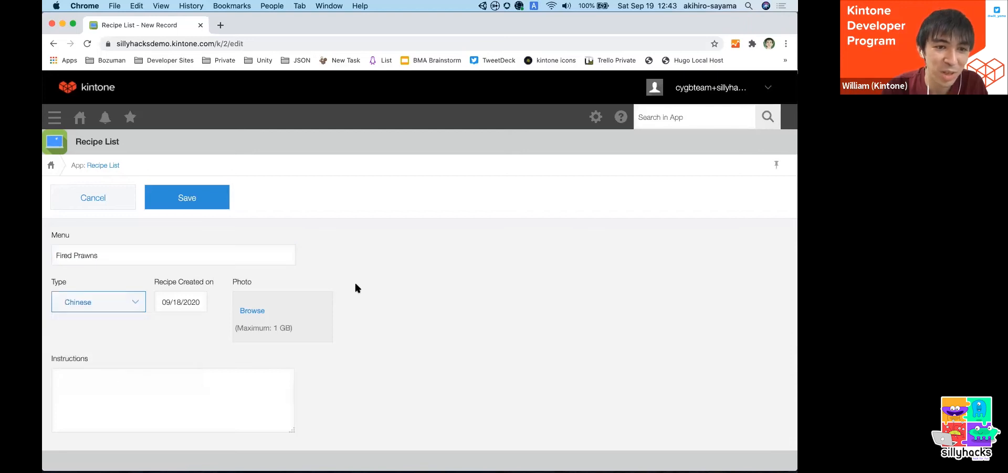
- Enter the instructions "Fry some prawns", save the record, and return to the record list
click(215, 408)
text(Fry some prawns)
click(188, 194)
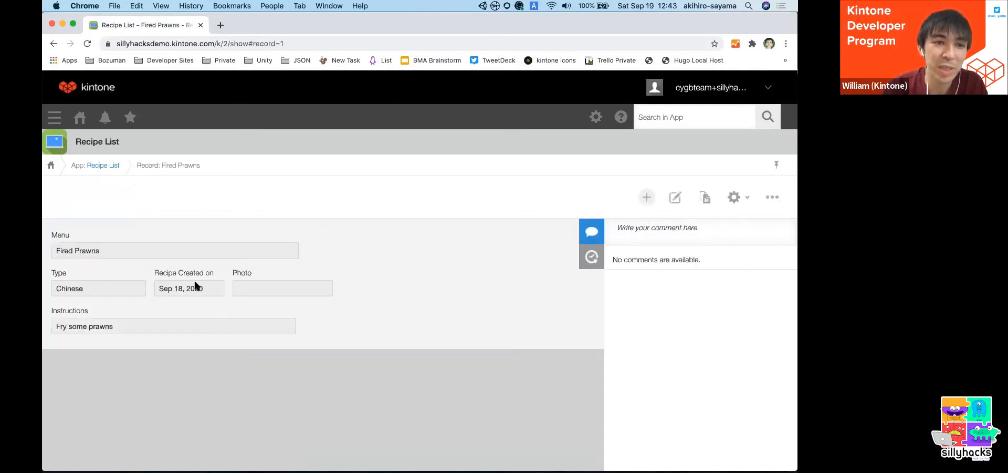
click(105, 166)
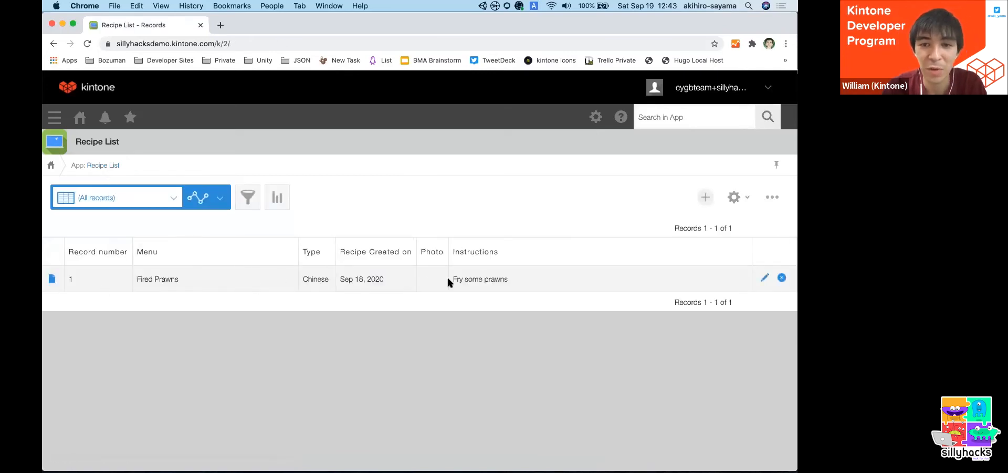
- Start a new record with Menu "Great Pasta", Type Italian and creation date 09/08/2020
click(706, 197)
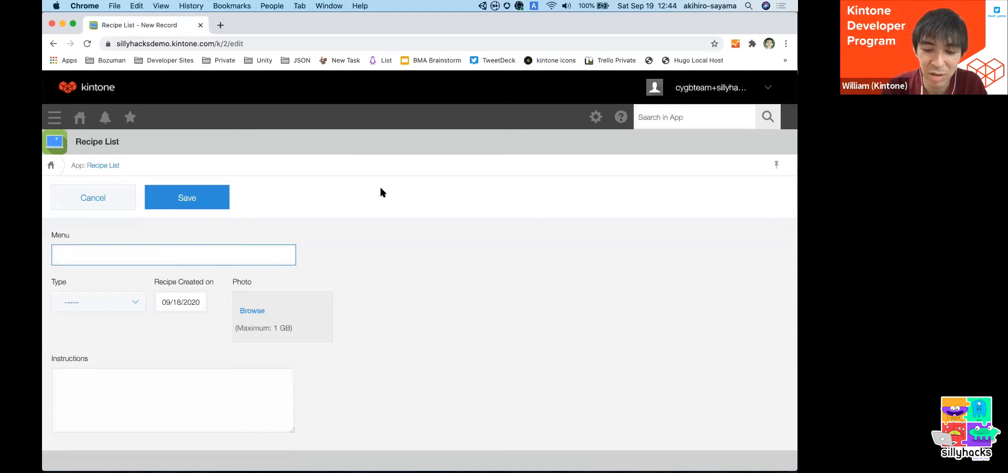
text(Great Pasta)
click(123, 304)
click(113, 342)
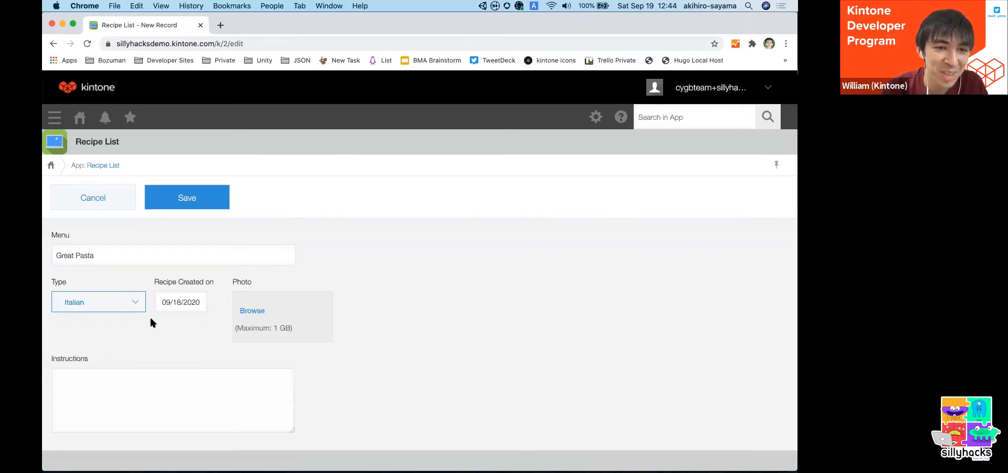
click(184, 301)
click(222, 193)
- Enter the instructions "Get some pasta, boil, add some salt" and save the pasta record
click(229, 416)
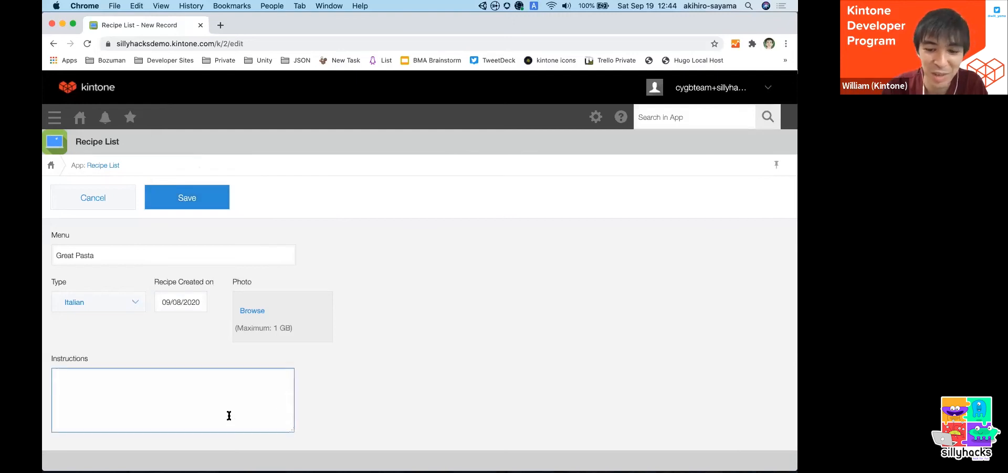
text(Get some pasta, boild, a)
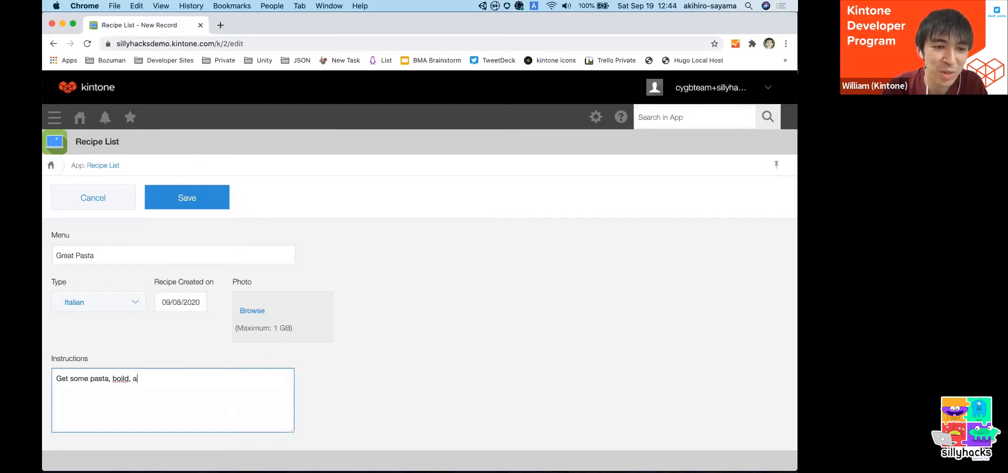
text(dd some salt)
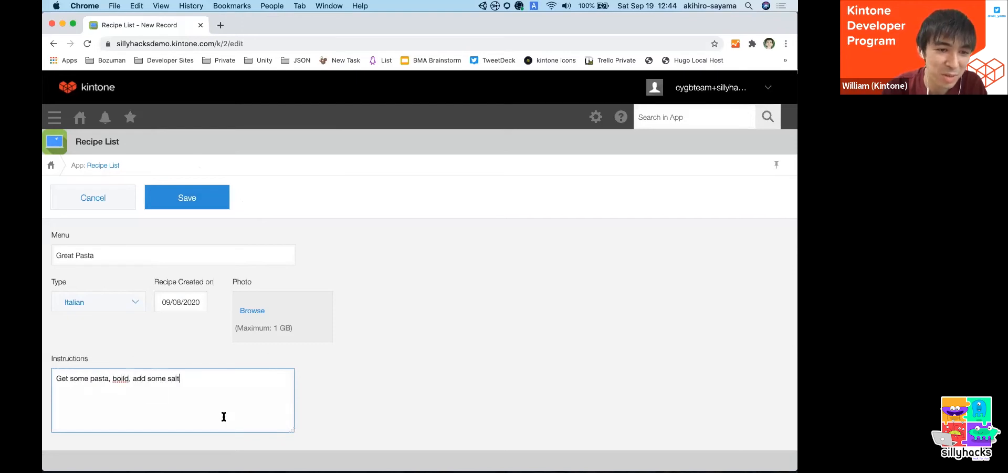
click(118, 304)
click(119, 302)
click(193, 198)
- Start a new record with Menu "Sushi", Type Japanese and creation date 09/09/2020
click(647, 197)
text(Sus)
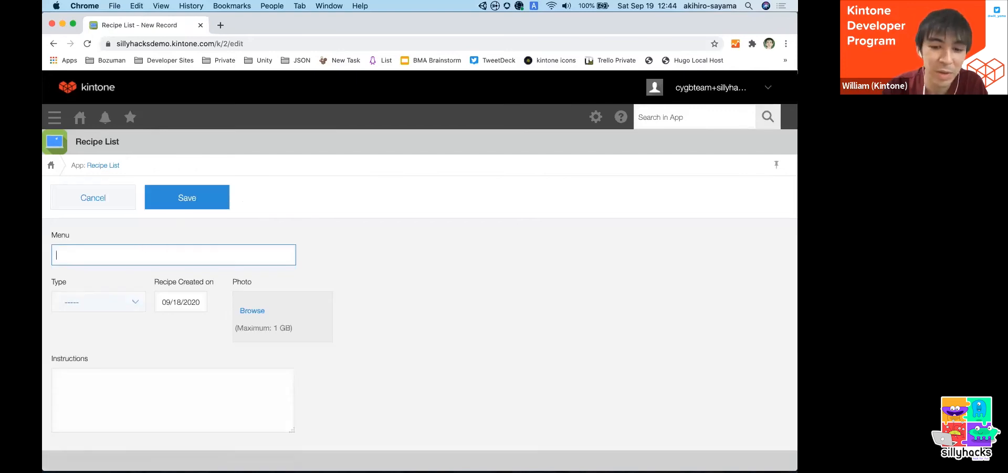
text(hi)
click(111, 304)
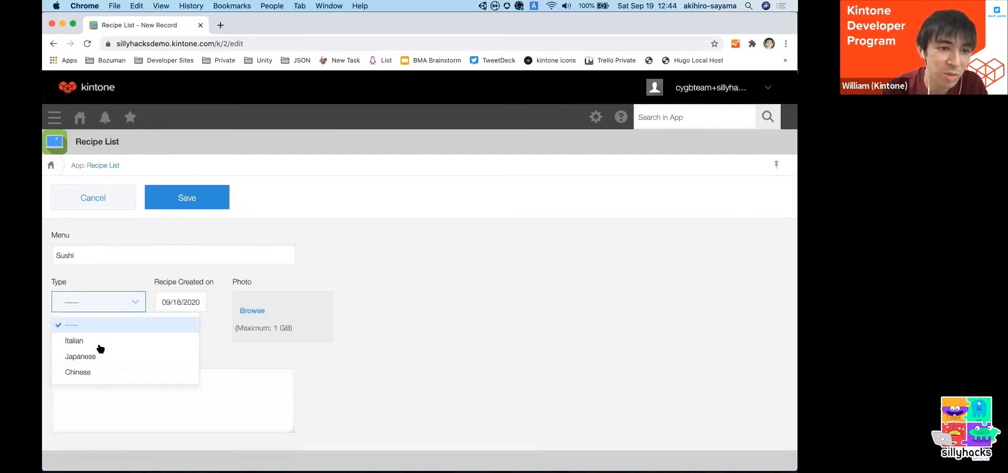
click(96, 355)
click(179, 304)
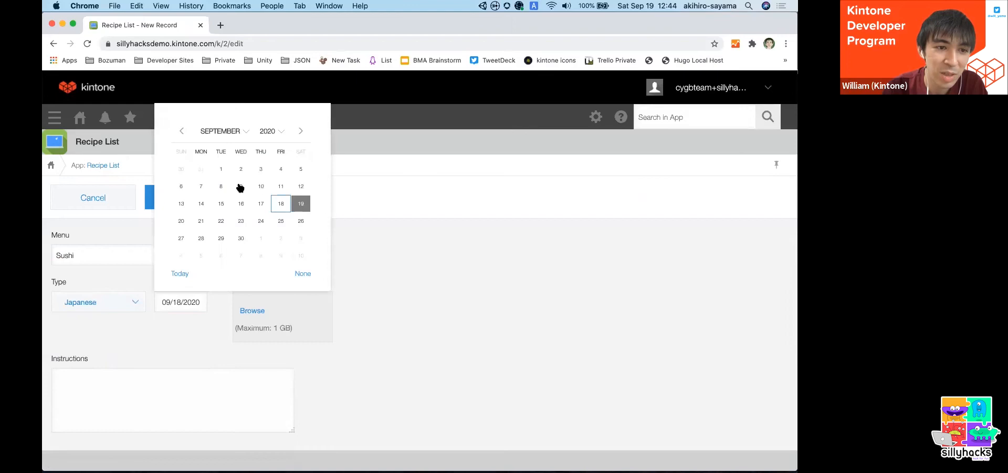
click(237, 189)
- Enter the instructions "Get some raw fish, get some rice, put them together" and save the sushi record
click(147, 425)
text(Get some r)
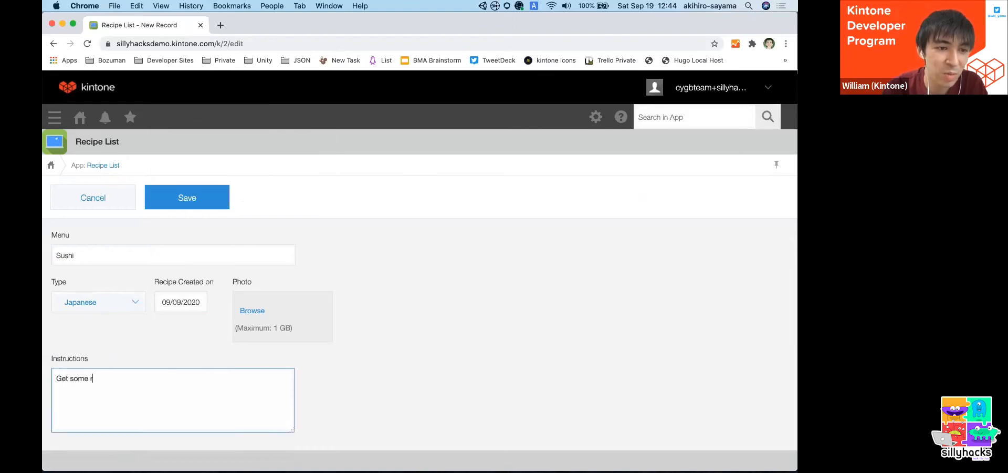
text(aw fish, get some rice, )
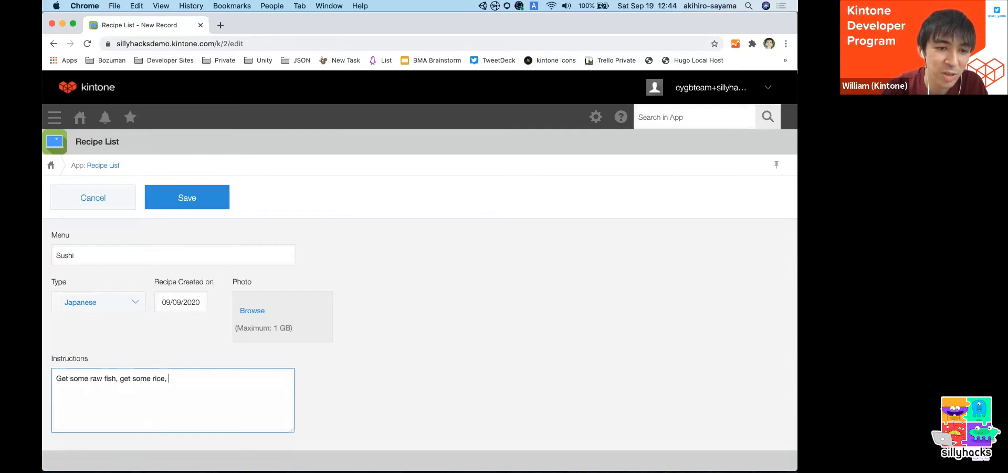
text(put them together)
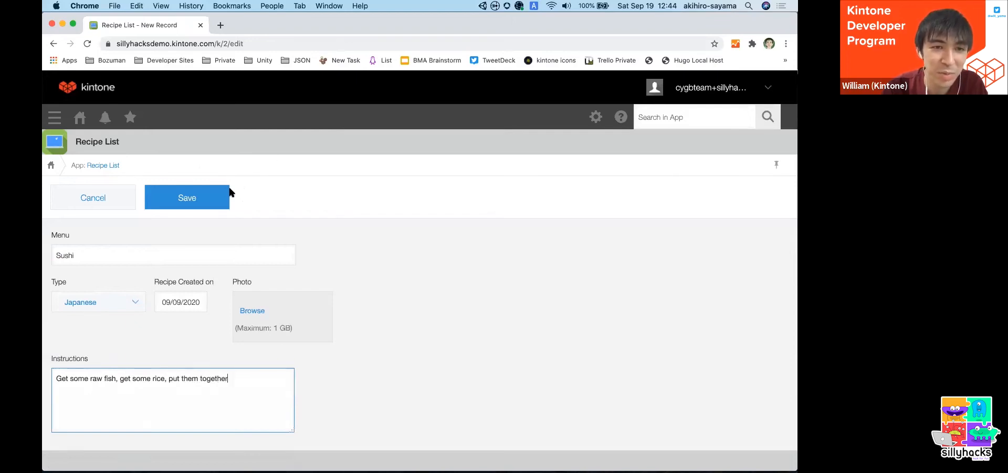
click(190, 195)
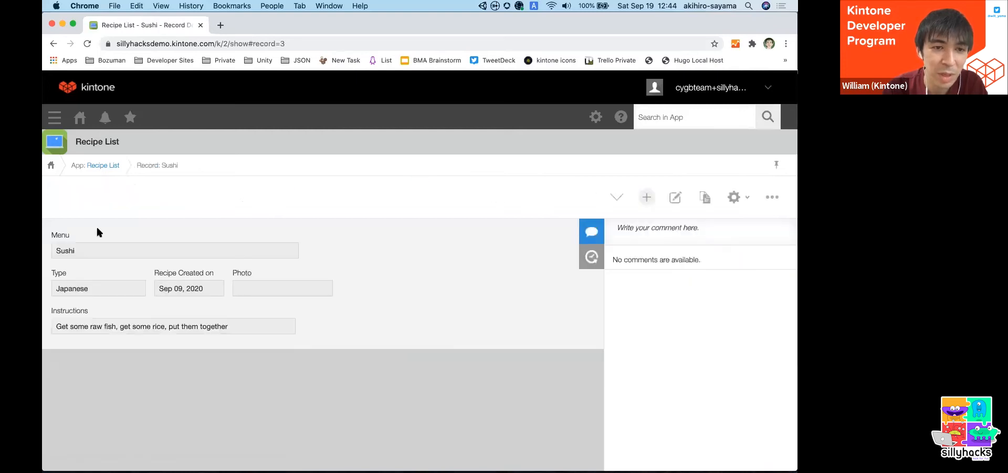
- Open the Sushi record for editing, cancel the edit, and return to the record list
key(e)
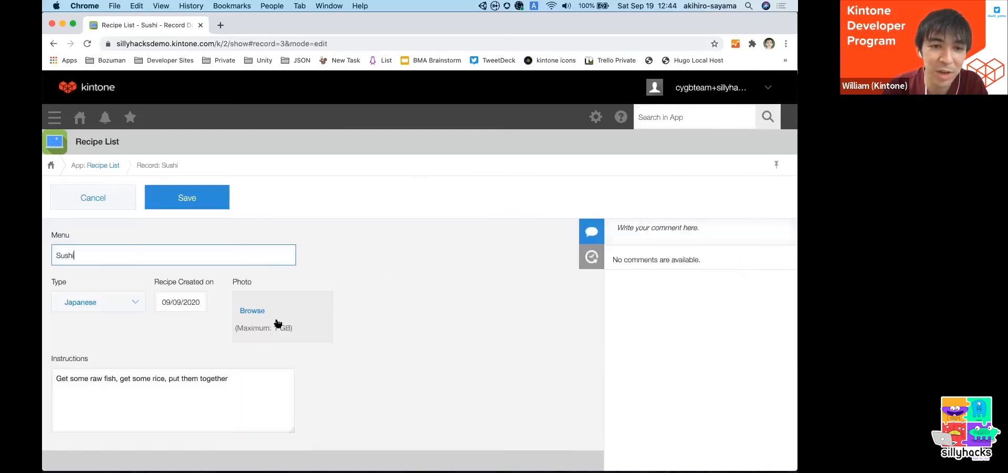
click(299, 197)
click(98, 205)
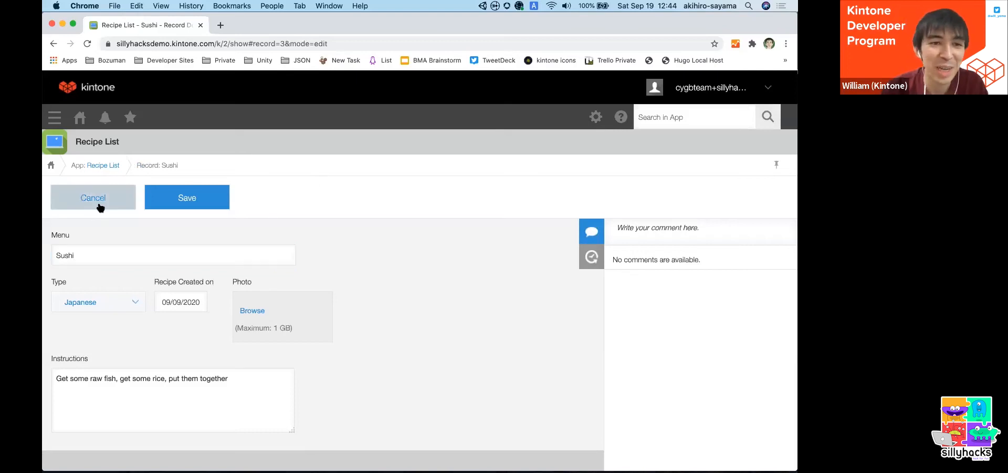
click(100, 207)
click(104, 166)
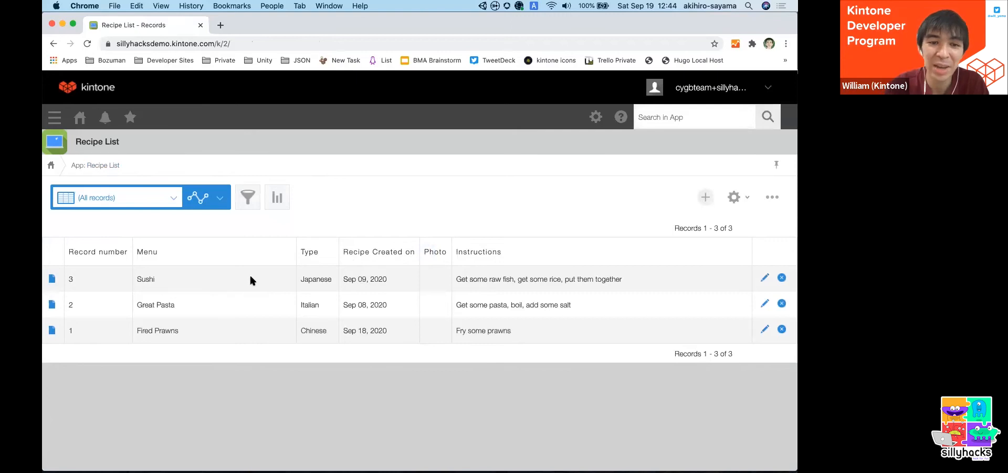
- Reopen the Sushi record for editing, try Italian and Japanese as its Type, and cancel the edit
click(51, 279)
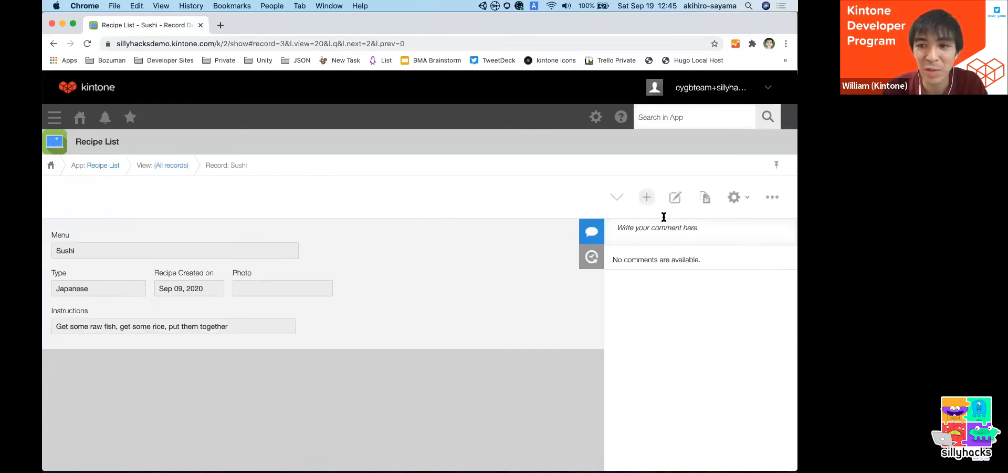
click(675, 198)
click(74, 301)
click(75, 339)
click(79, 310)
click(82, 351)
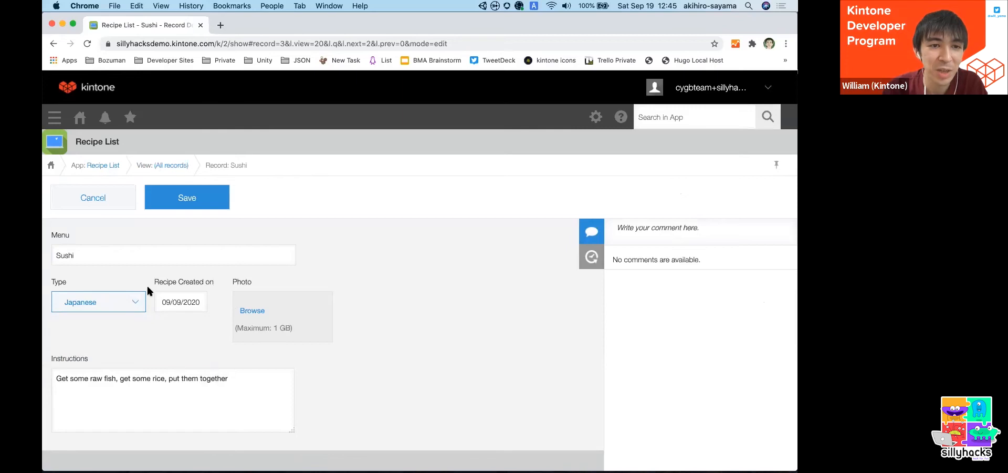
click(85, 198)
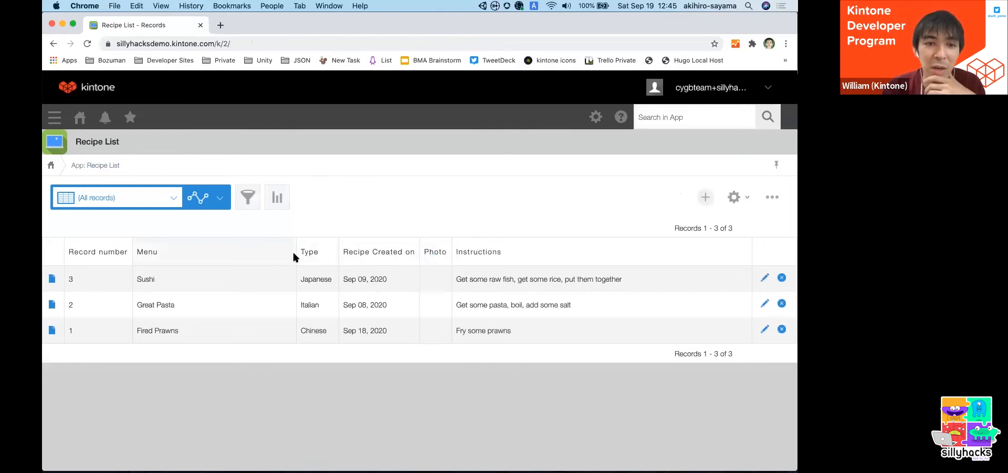
- Narrow the Menu column in the record list
drag(295, 254, 230, 252)
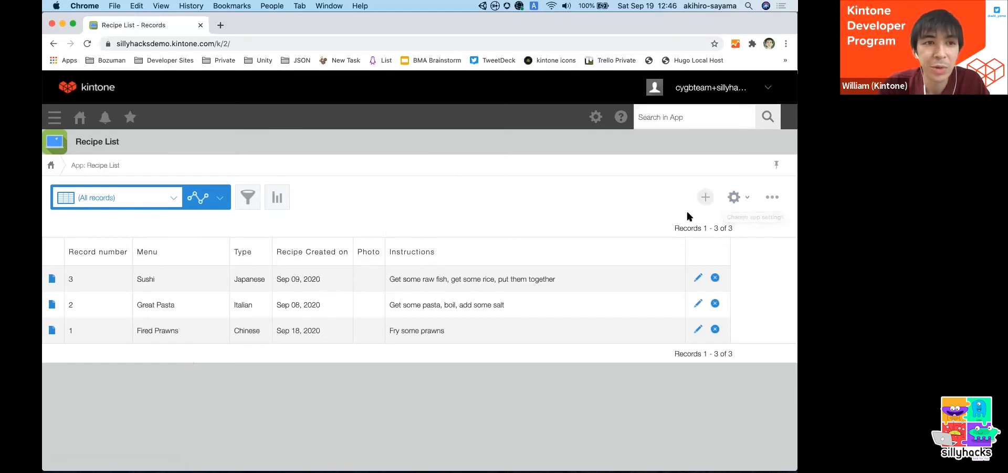
- Open the API Token page in the app's settings and generate a token for the Recipe List app
click(734, 202)
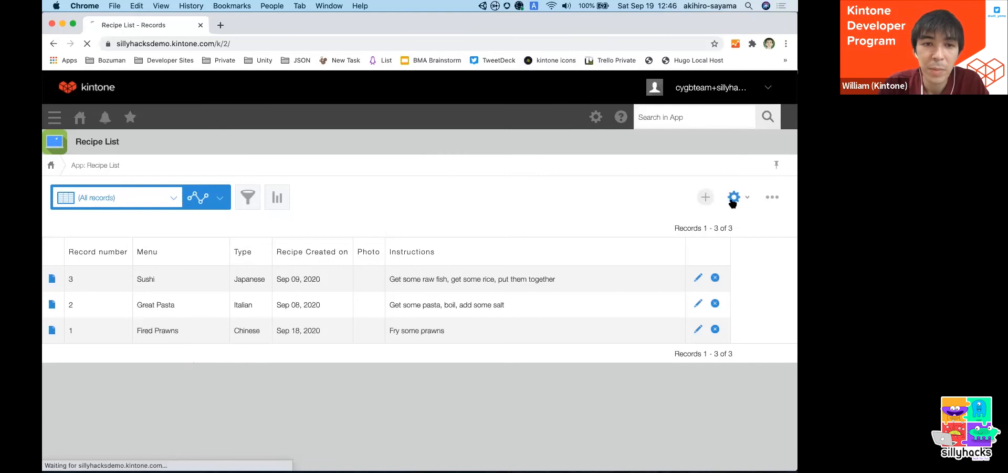
click(429, 217)
scroll(415, 220, down, 1)
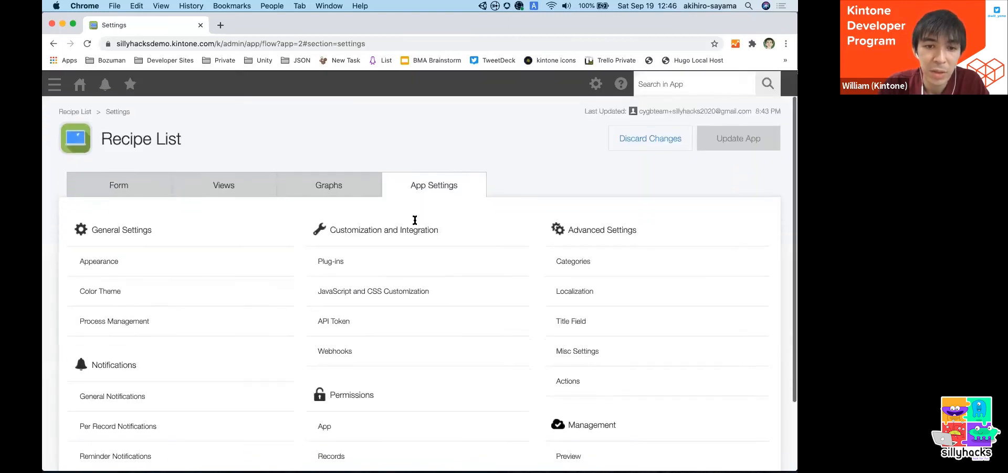
click(347, 322)
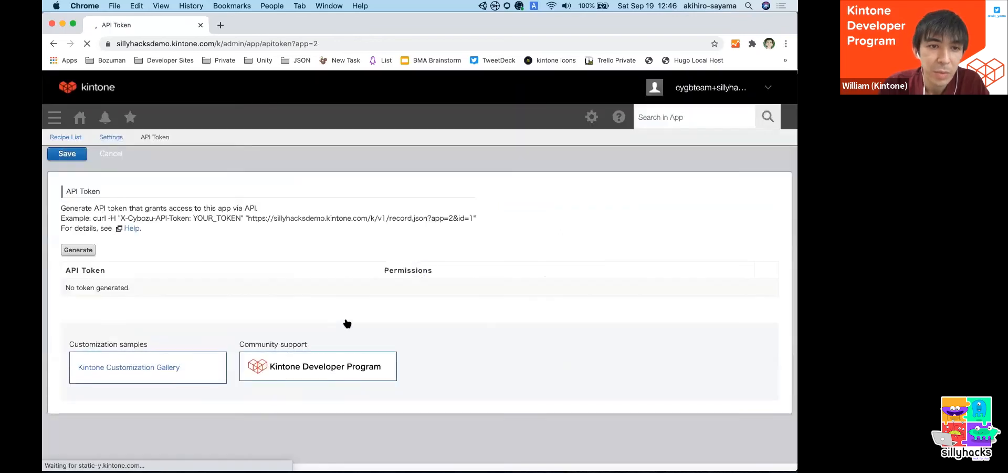
click(77, 250)
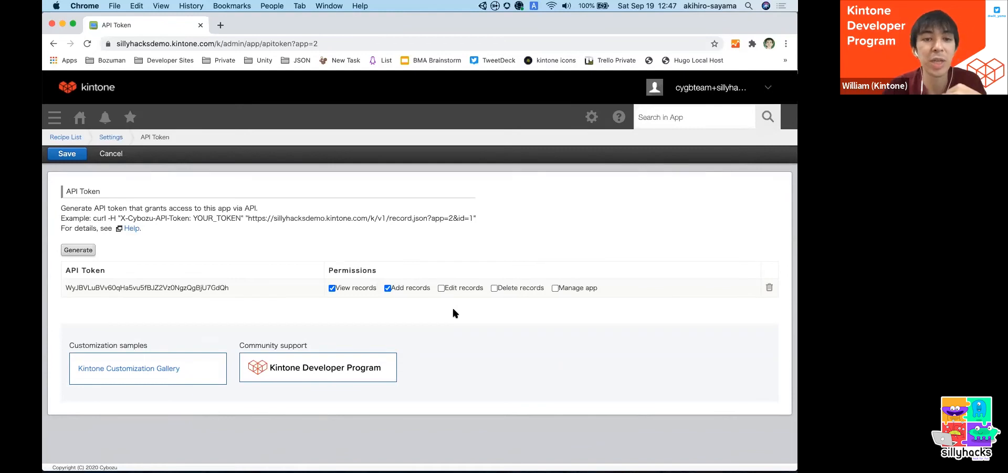
- Copy the Recipe List app's generated API token from the token table
double_click(139, 286)
right_click(139, 287)
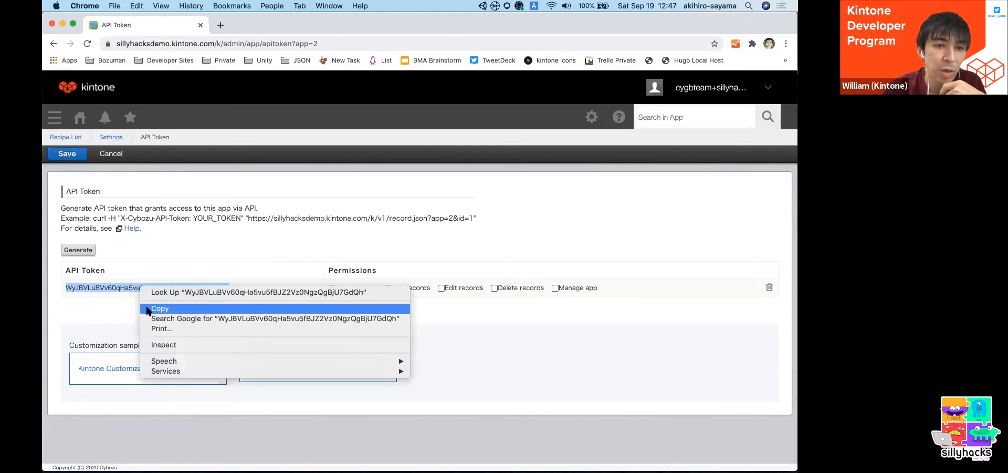
click(152, 309)
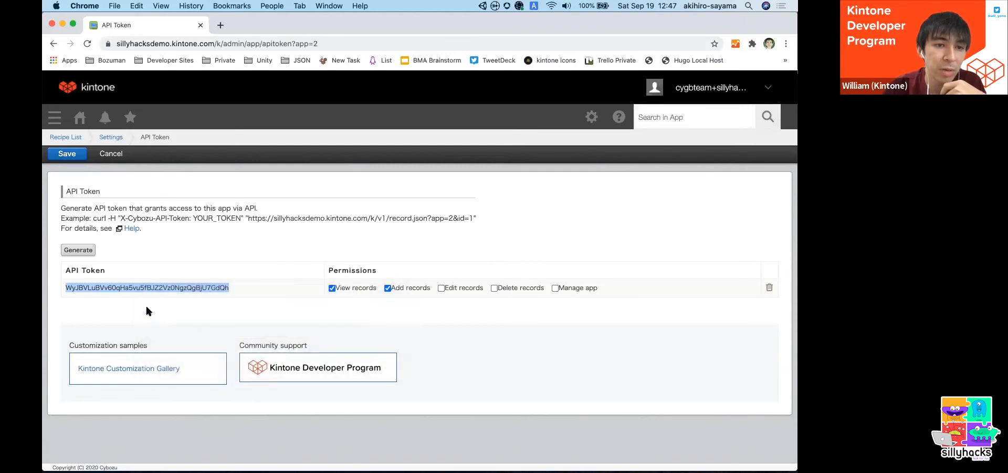
- Save the API token settings and update the Recipe List app to apply them
click(67, 153)
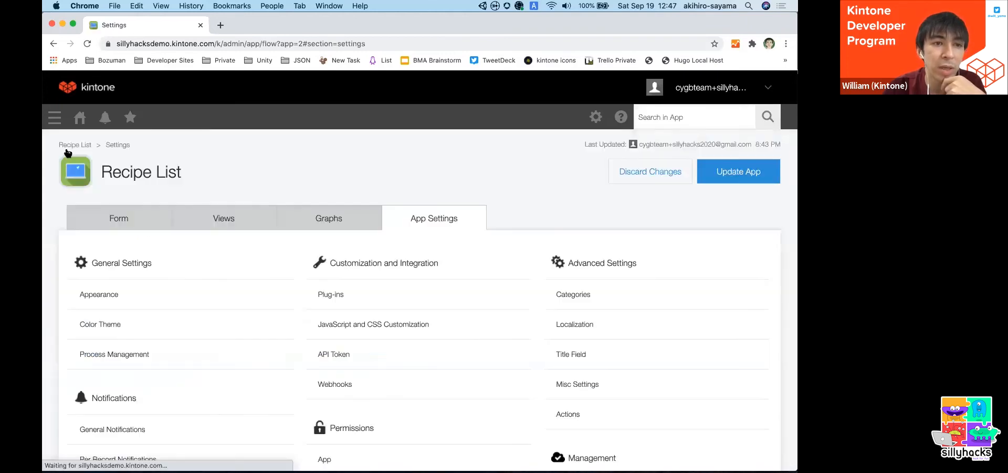
click(735, 179)
click(477, 329)
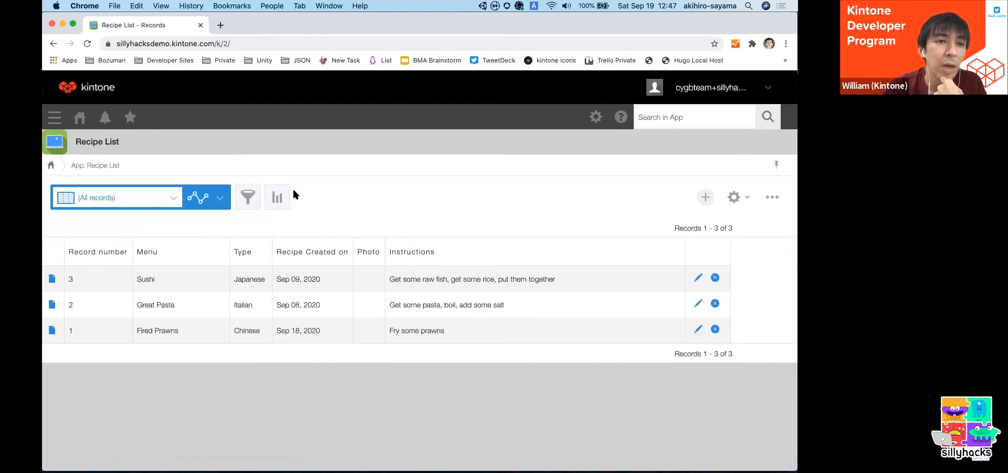
- Go to the Kintone portal and reopen the Recipe List app from its list of apps
click(81, 118)
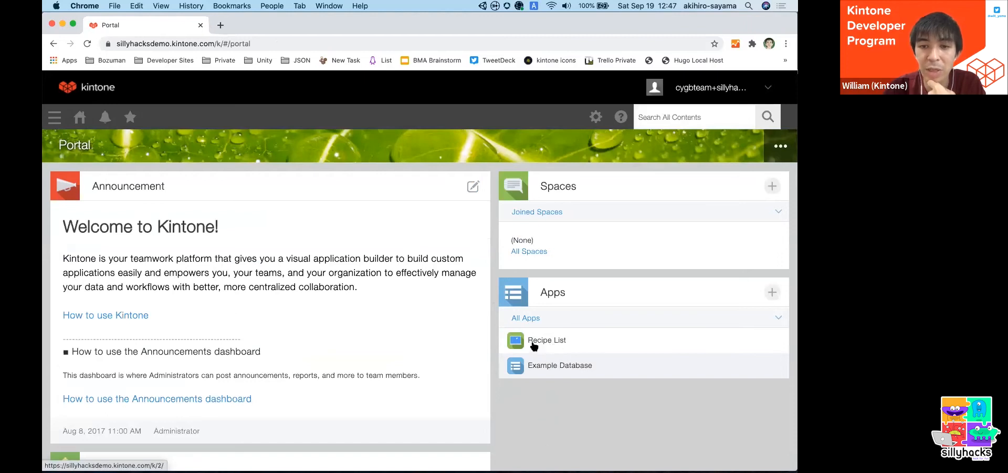
click(533, 344)
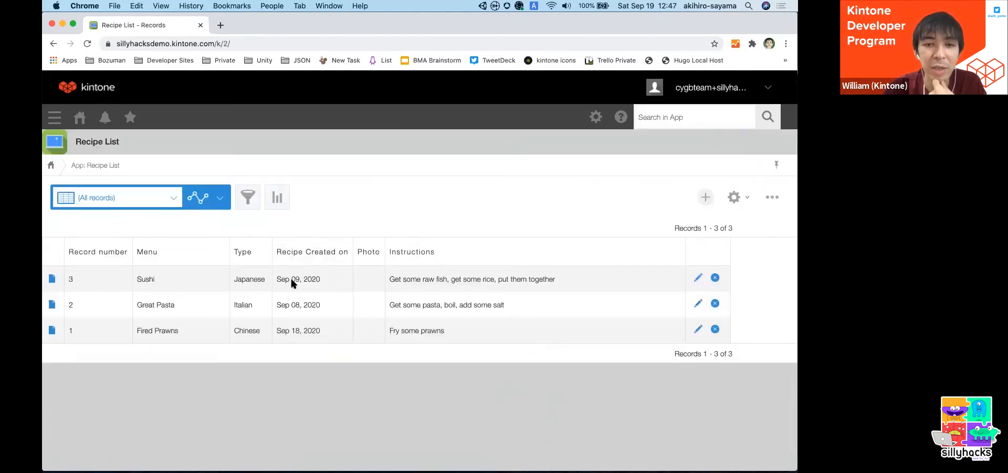
key(super+Tab)
key(super+Tab)
key(super+Tab)
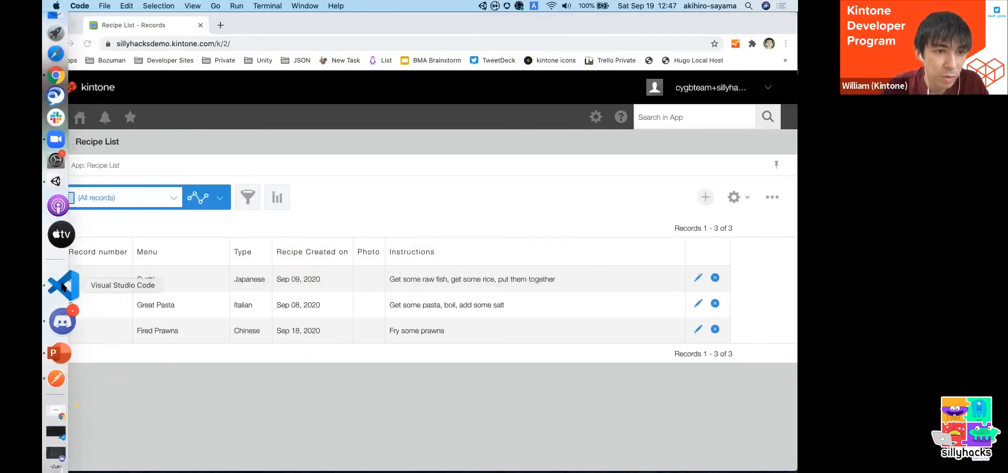
click(59, 286)
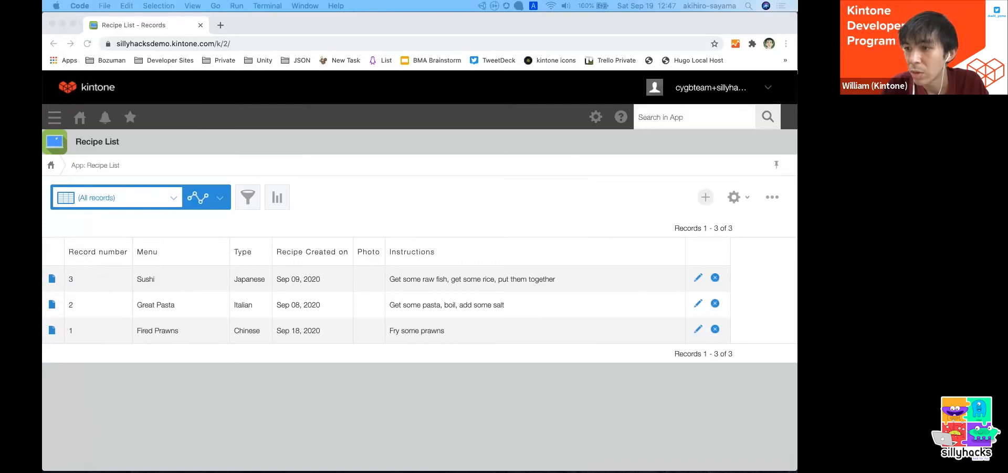
click(464, 161)
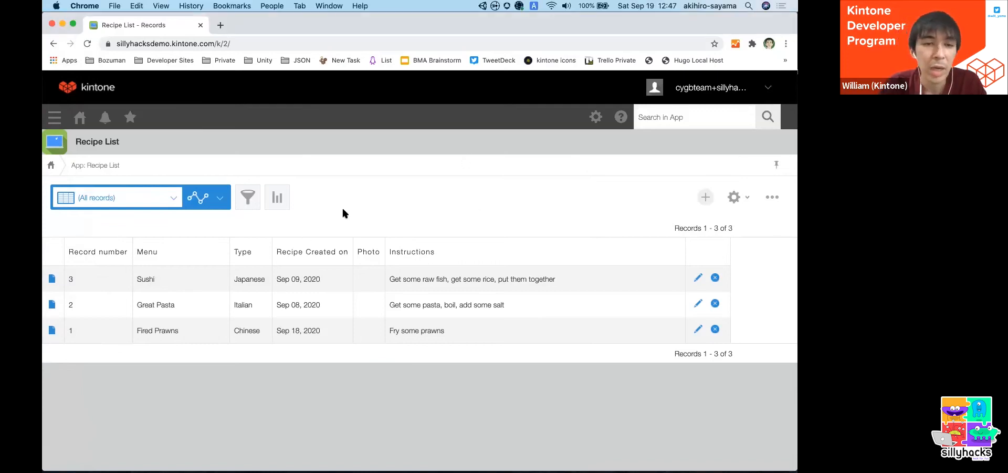
- Switch to Postman with its blank untitled request, and narrow its window and its request history pane
key(super+Tab)
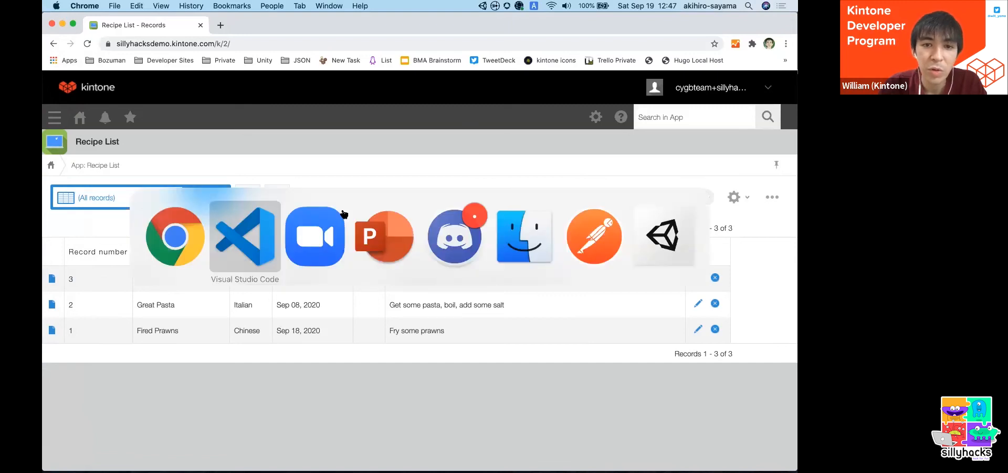
key(super+Tab)
key(super+Tab)
key(super+Tab)
key(super+Tab)
key(super+Tab)
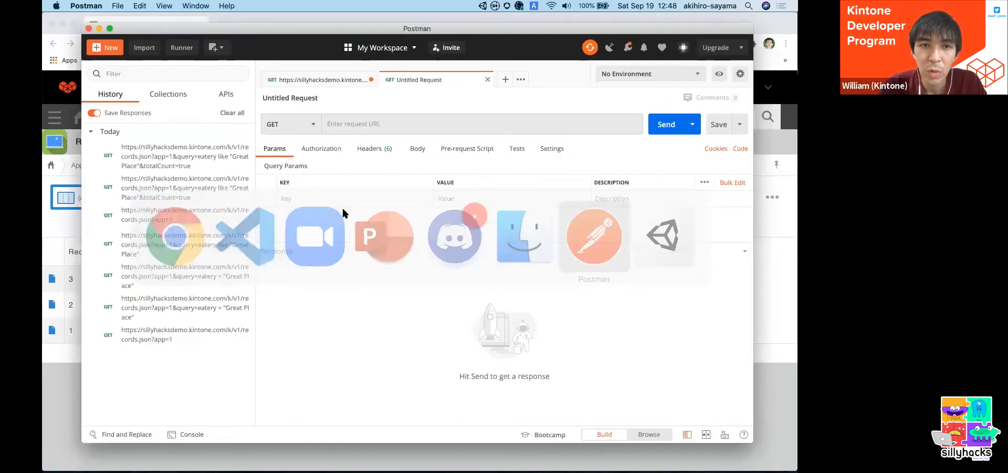
drag(78, 26, 126, 39)
drag(305, 107, 221, 110)
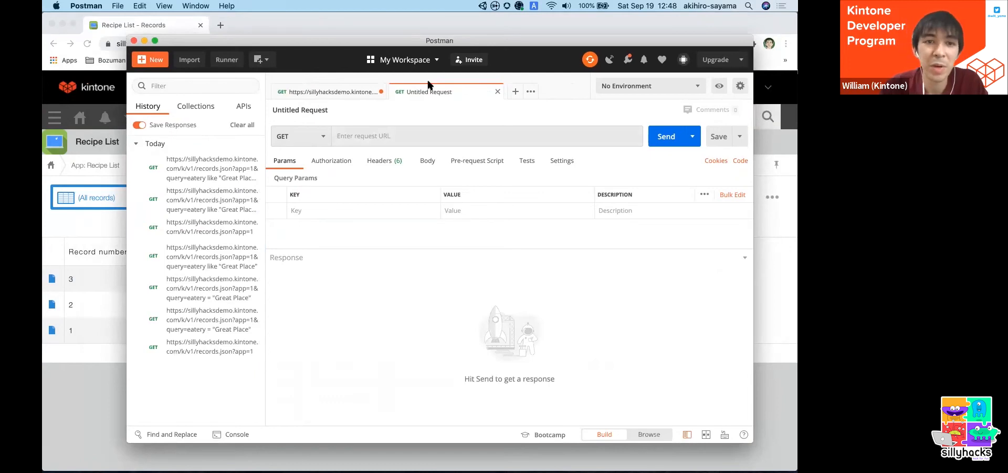
- Switch to Chrome and open the bookmarked Kintone Developer Program site in a new tab
click(314, 25)
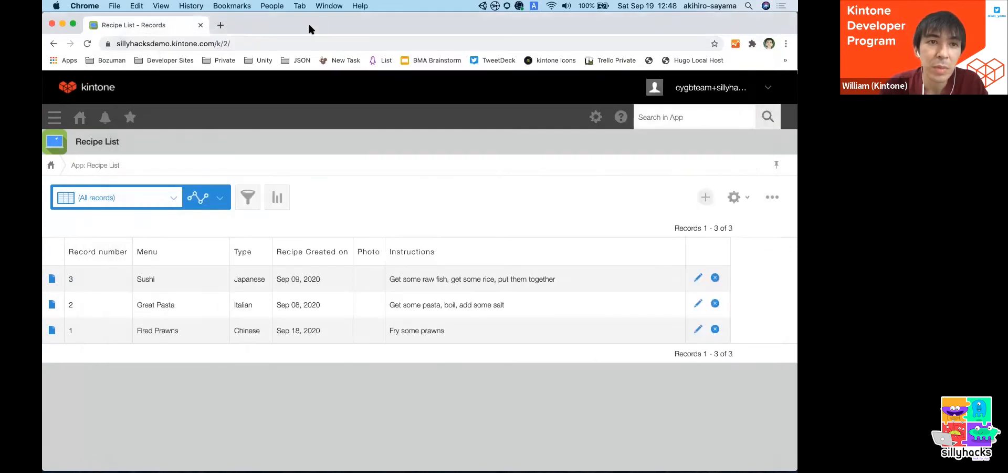
click(220, 25)
click(178, 59)
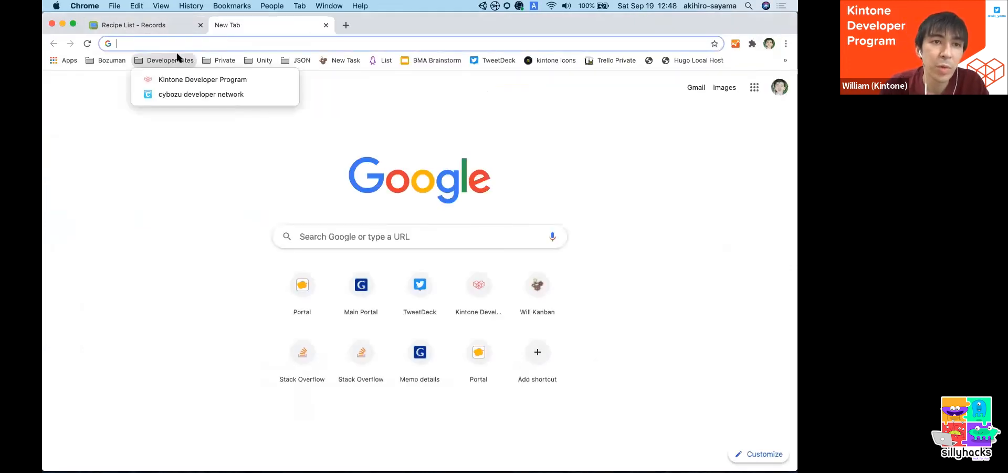
click(179, 79)
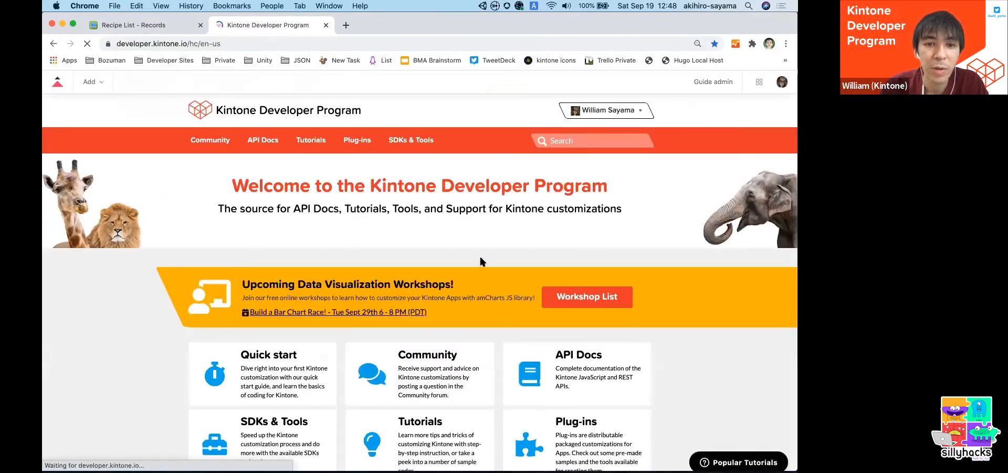
- Open the Get Records article in the Records section of the Kintone REST API docs
click(256, 143)
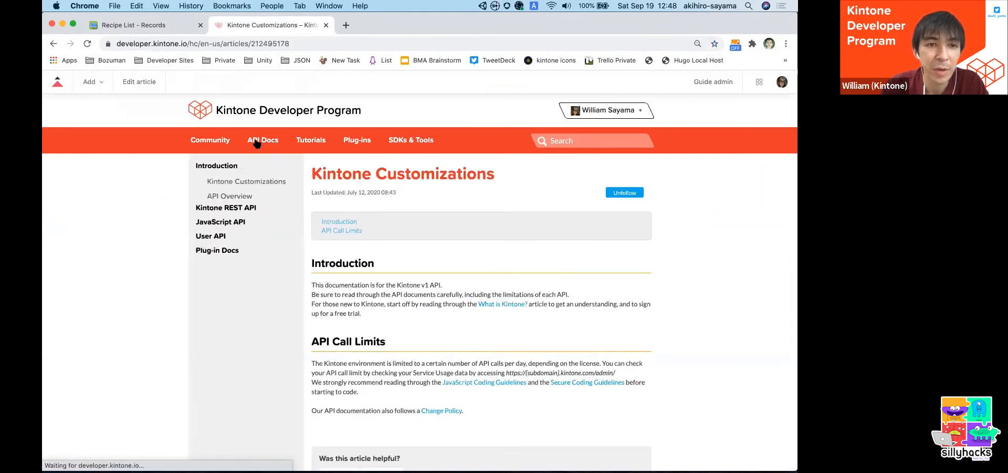
click(238, 242)
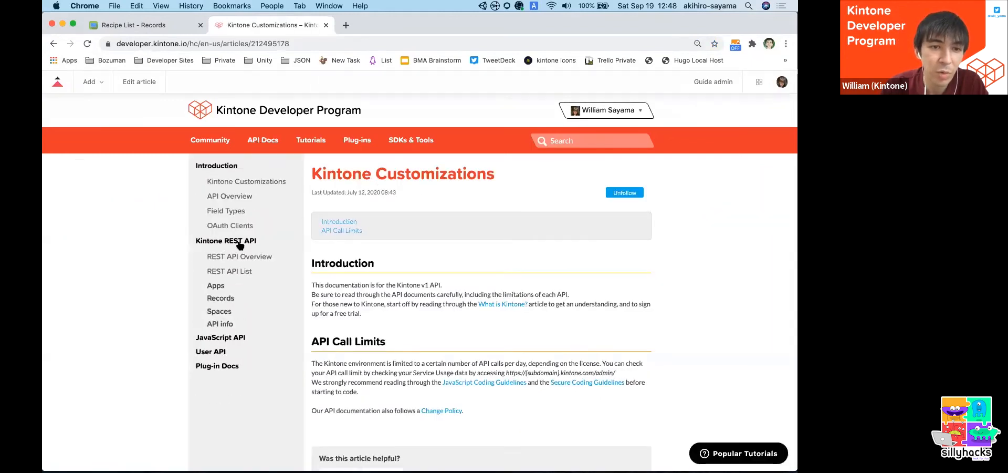
click(234, 300)
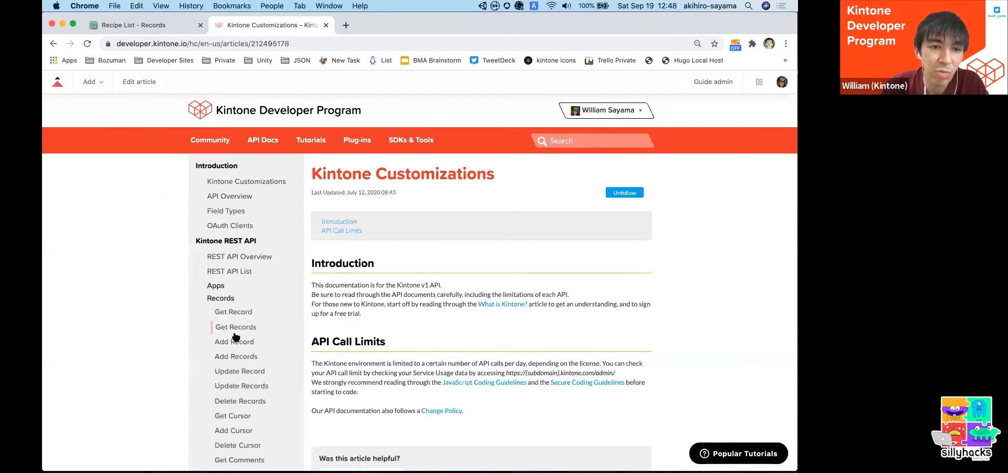
drag(212, 326, 265, 328)
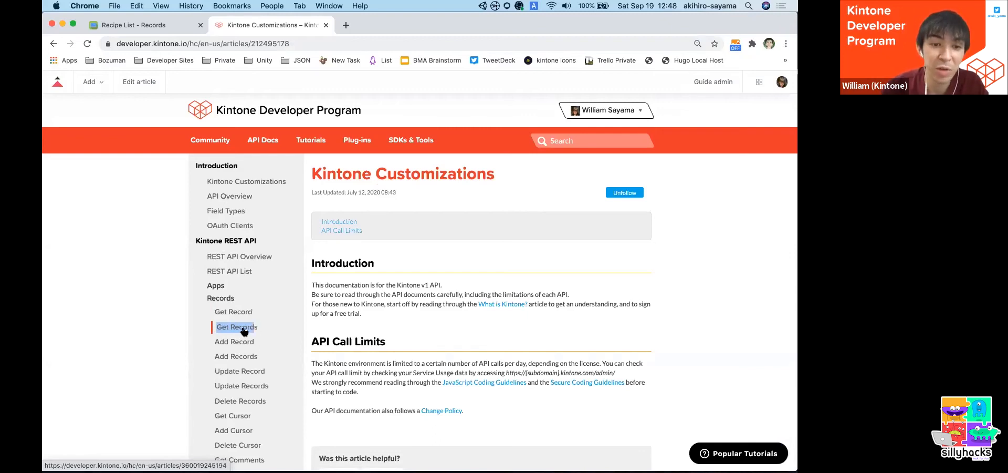
click(244, 330)
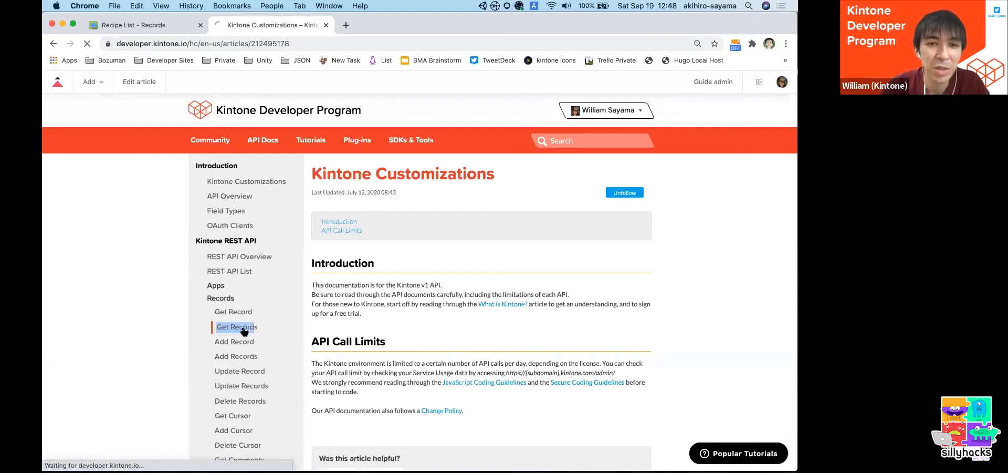
- Copy the standard, non-guest-space request URL from the Get Records article
scroll(492, 291, down, 5)
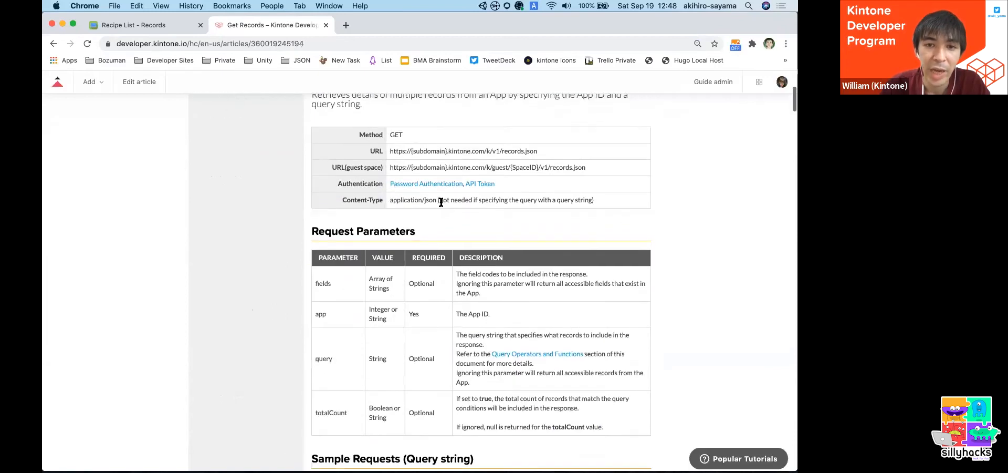
scroll(510, 181, down, 3)
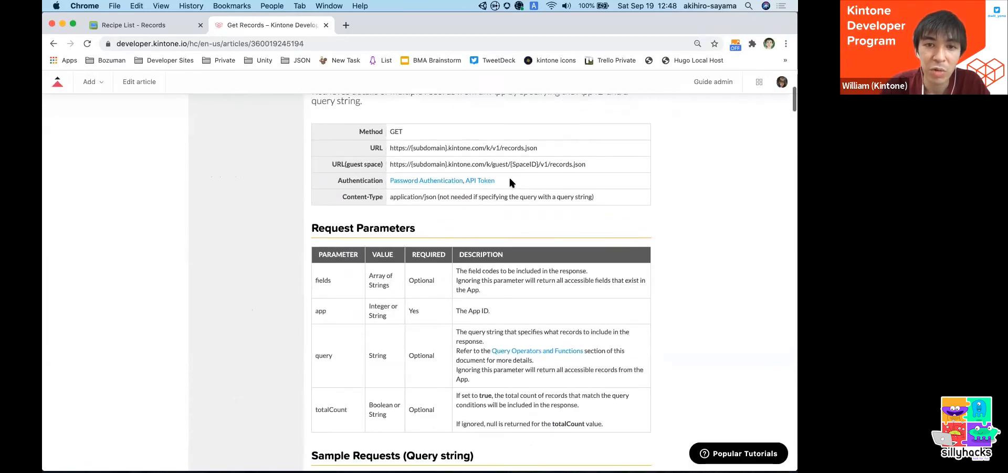
scroll(509, 175, up, 8)
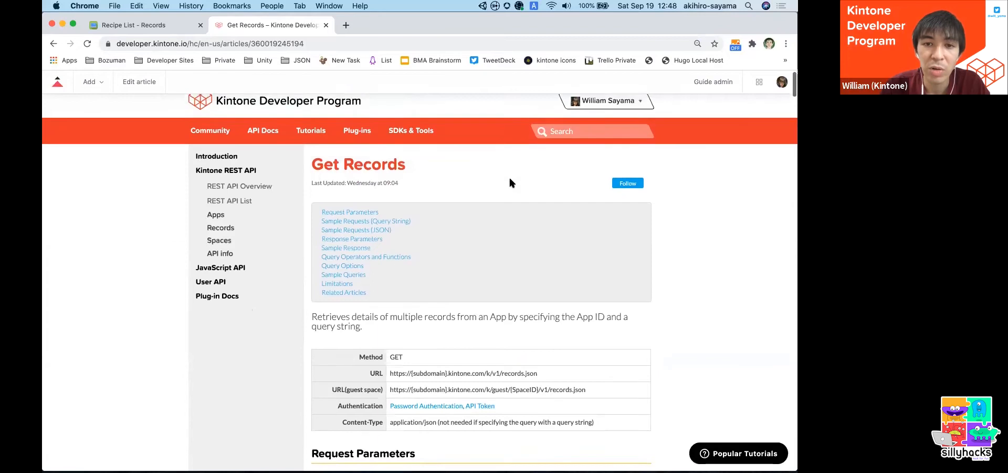
scroll(509, 175, down, 3)
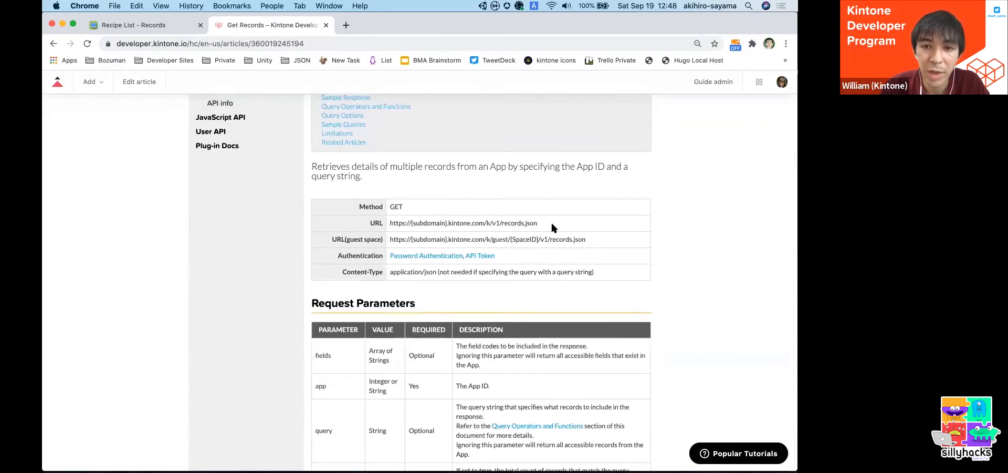
drag(540, 222, 390, 224)
key(super+c)
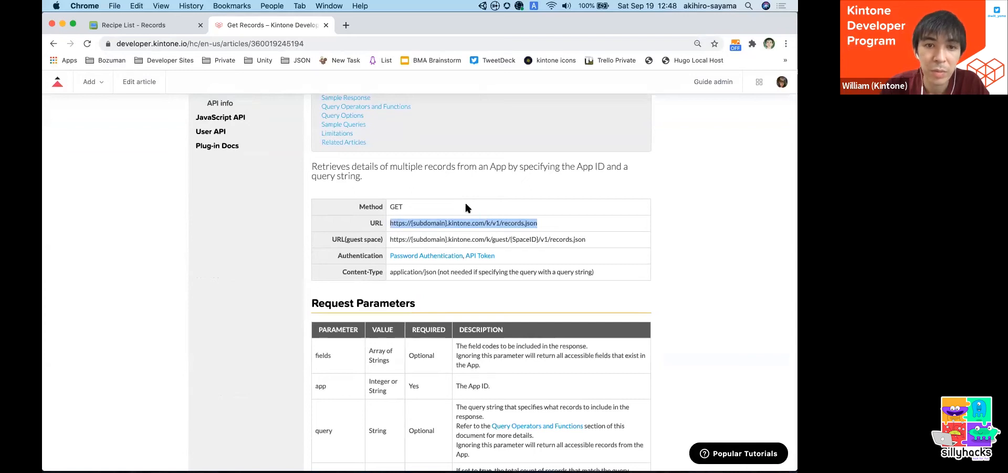
key(super+Tab)
key(super+Tab)
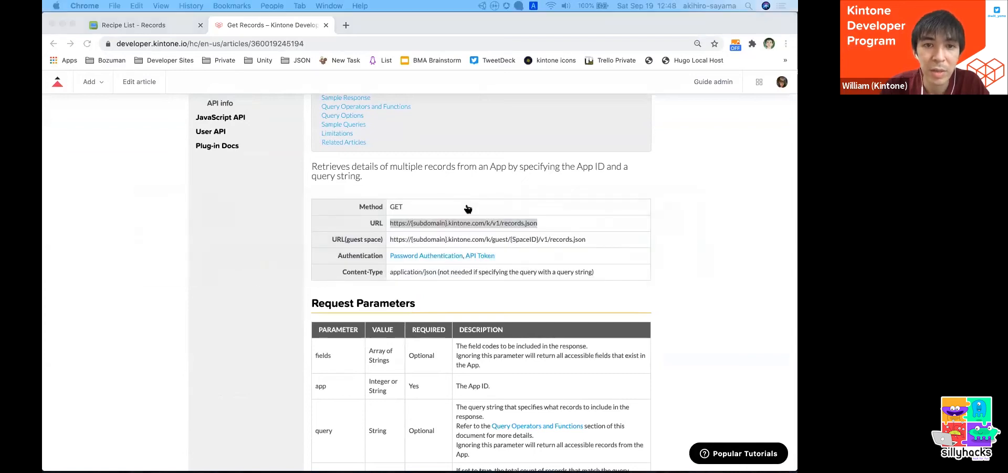
key(super+Tab)
key(super+Tab)
click(355, 133)
key(super+v)
double_click(377, 137)
click(360, 136)
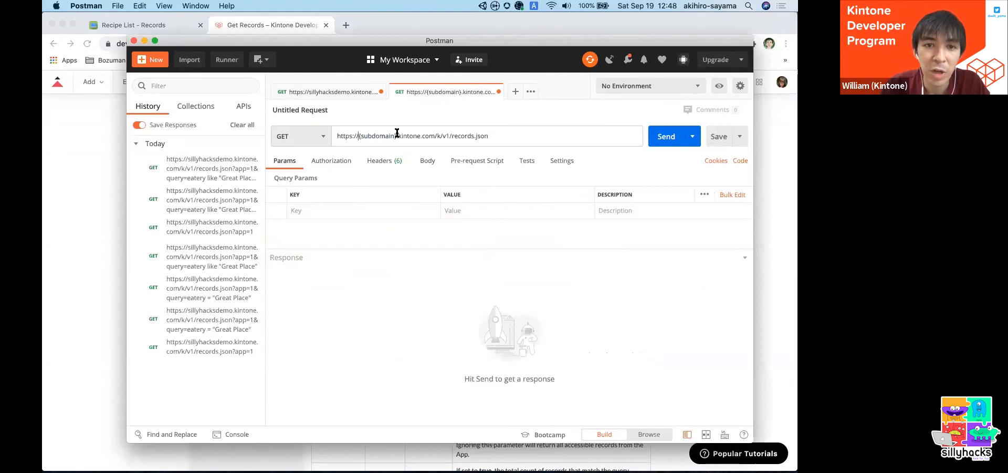
drag(398, 136, 368, 136)
click(368, 136)
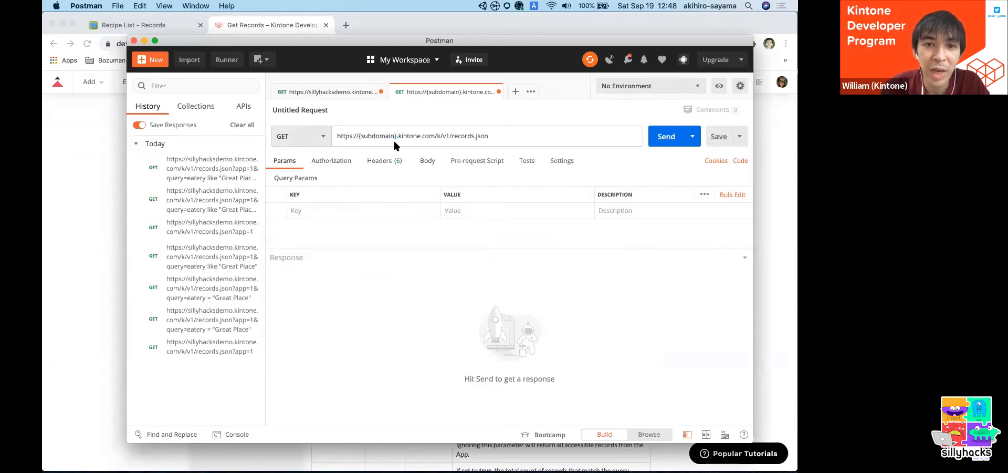
- Copy the subdomain from the Recipe List page address in Chrome and replace {subdomain} in the Postman request URL with sillyhacksdemo
click(257, 23)
click(162, 25)
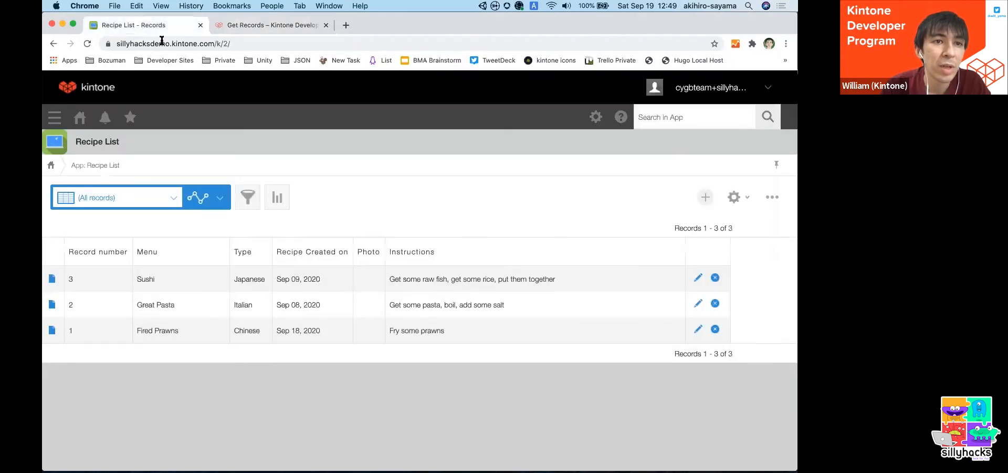
click(162, 41)
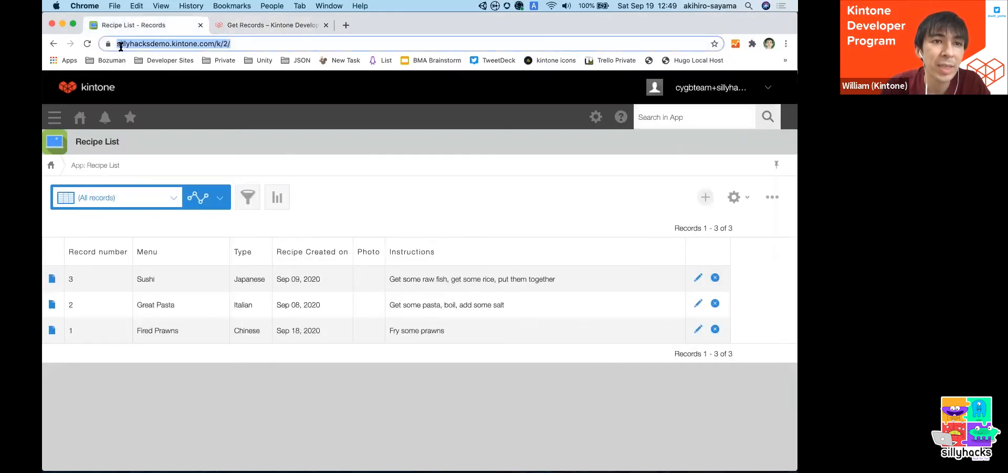
double_click(168, 44)
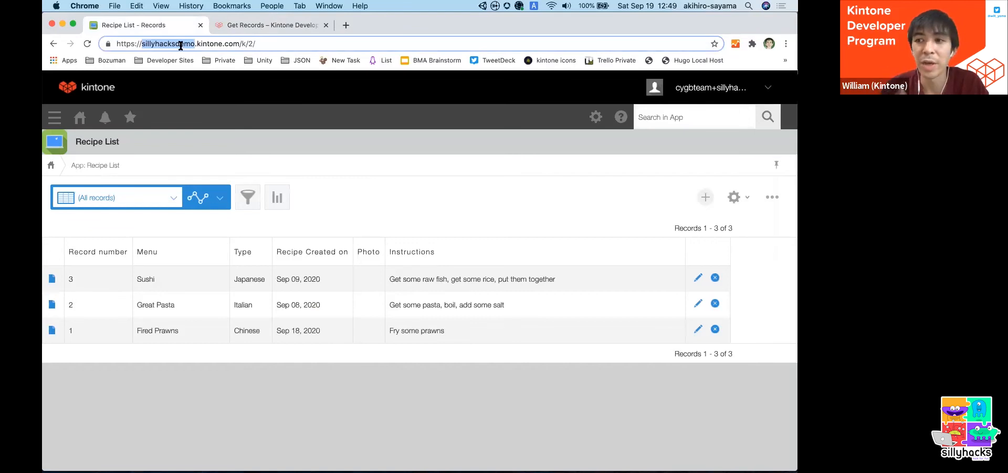
key(super+Tab)
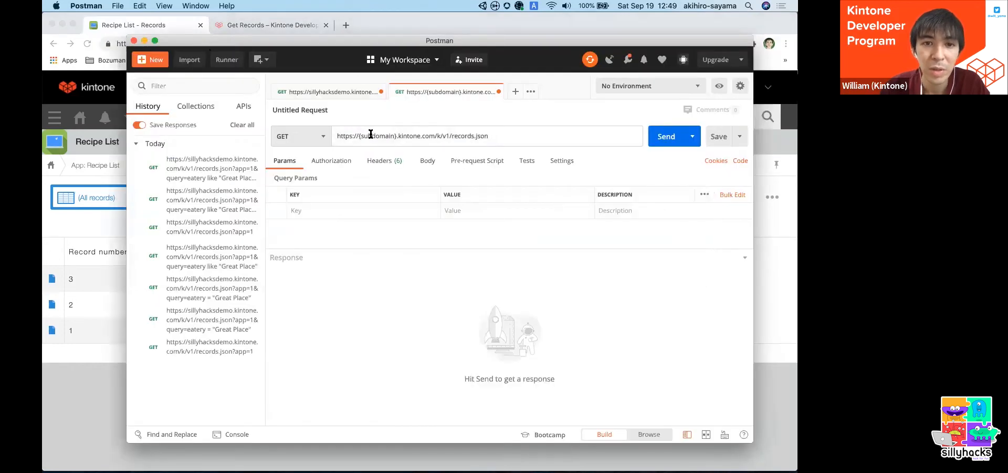
double_click(371, 135)
key(BackSpace)
text(sillyhacksdemo)
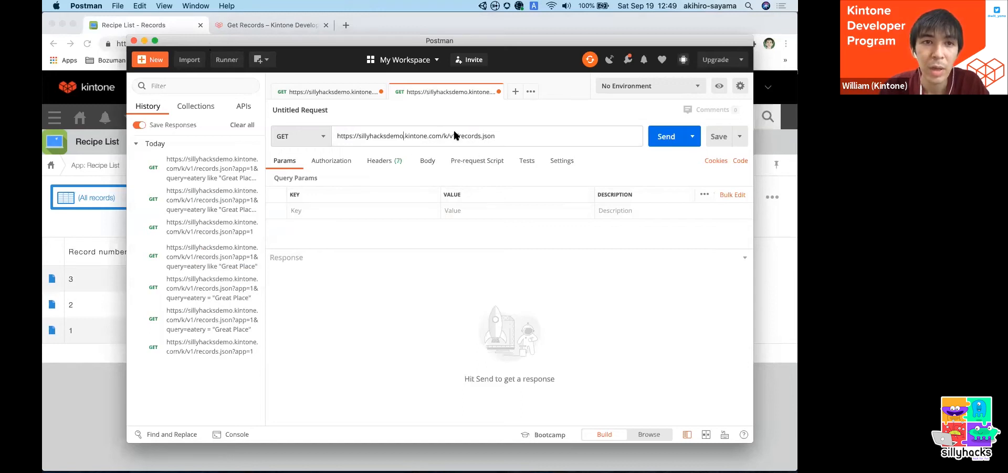
- Switch to Chrome and check the Request Parameters table of the Get Records article for the required parameters
key(super+Tab)
click(276, 25)
click(484, 239)
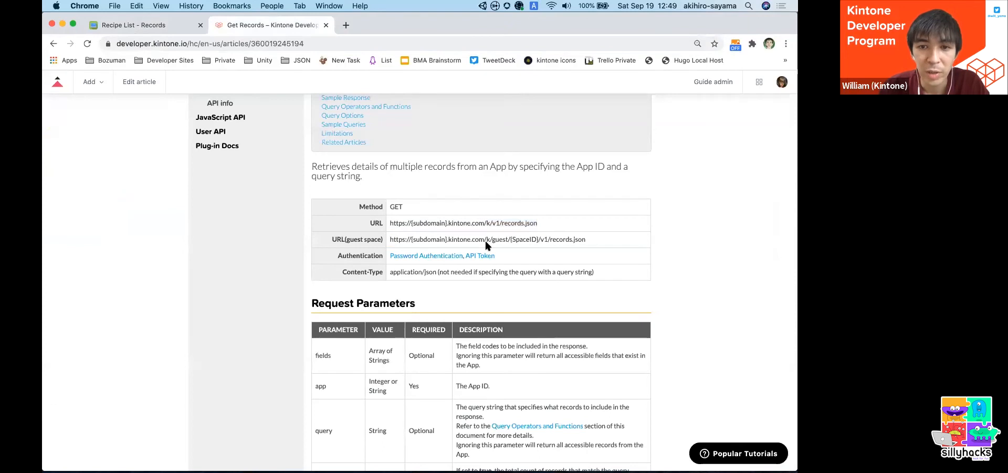
scroll(535, 208, down, 5)
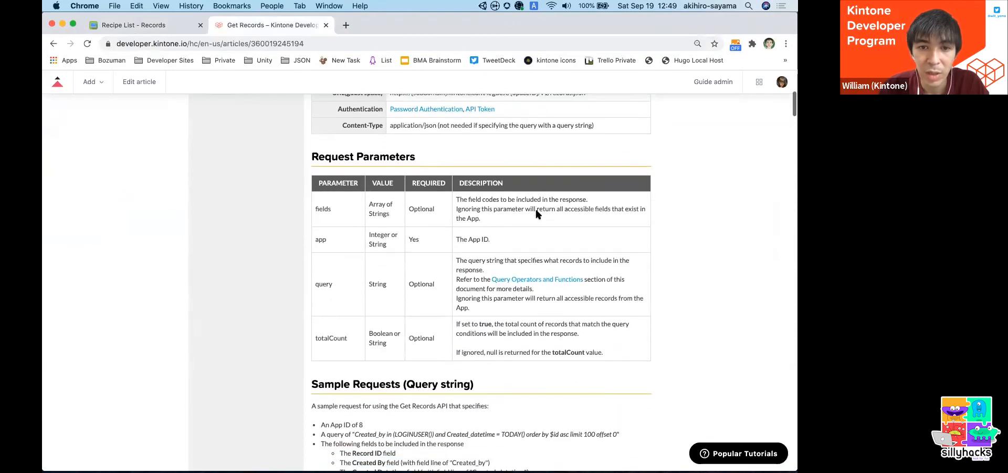
scroll(537, 212, up, 2)
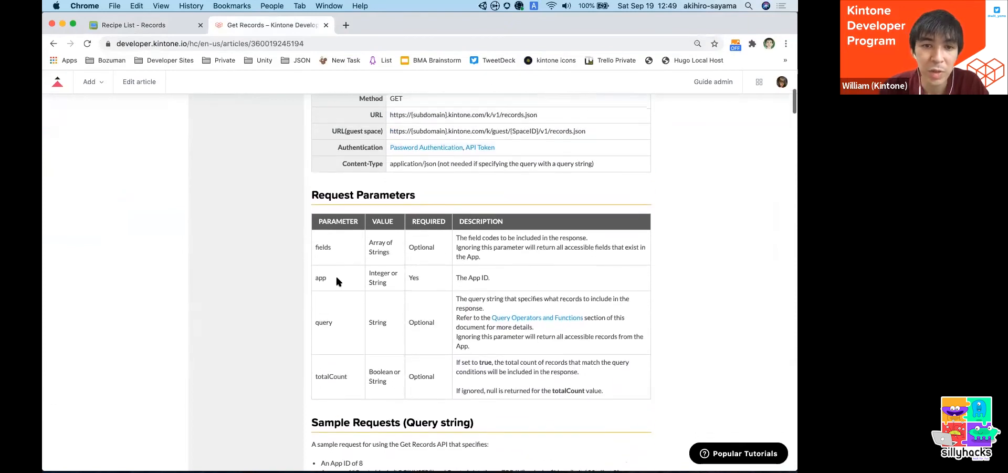
drag(492, 278, 464, 278)
click(415, 275)
- Switch to Postman and add a query parameter with the key app to the GET request
key(super+Tab)
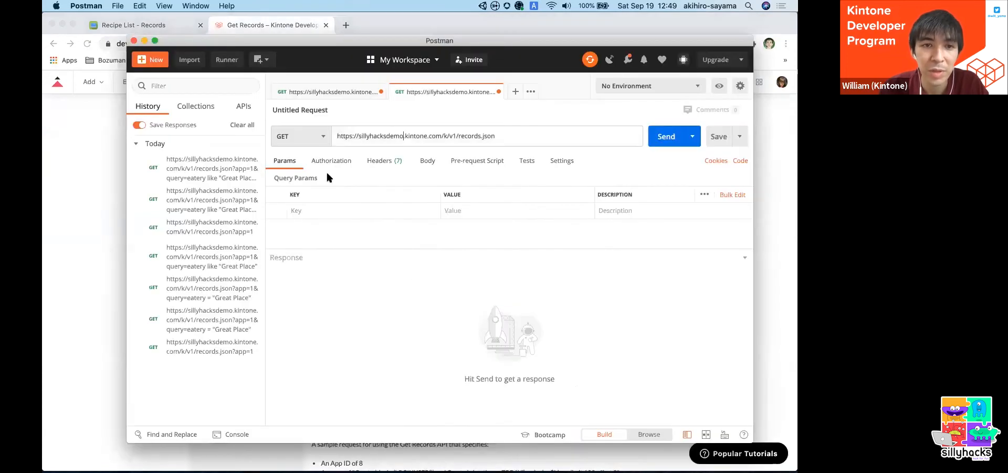
click(323, 209)
text(app)
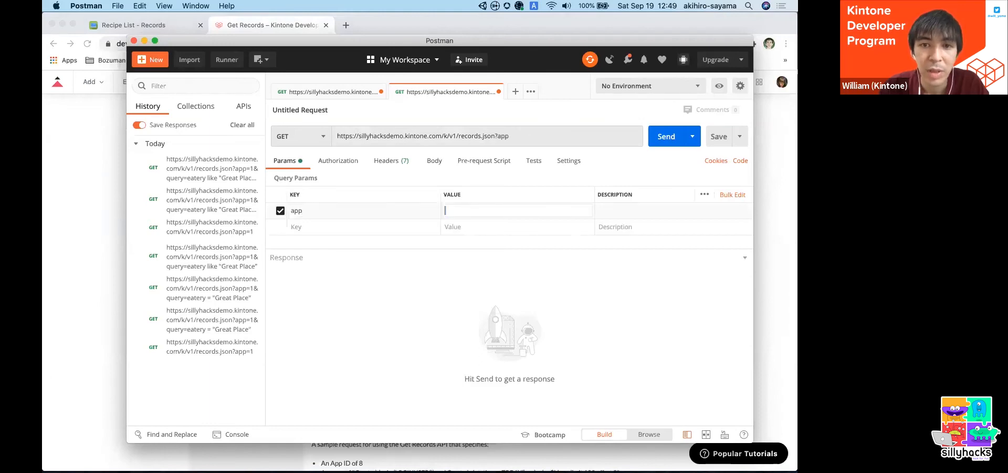
- Look up the app ID in the Recipe List page address in Chrome and set the app parameter's value to 2 in Postman
key(super+Tab)
click(154, 24)
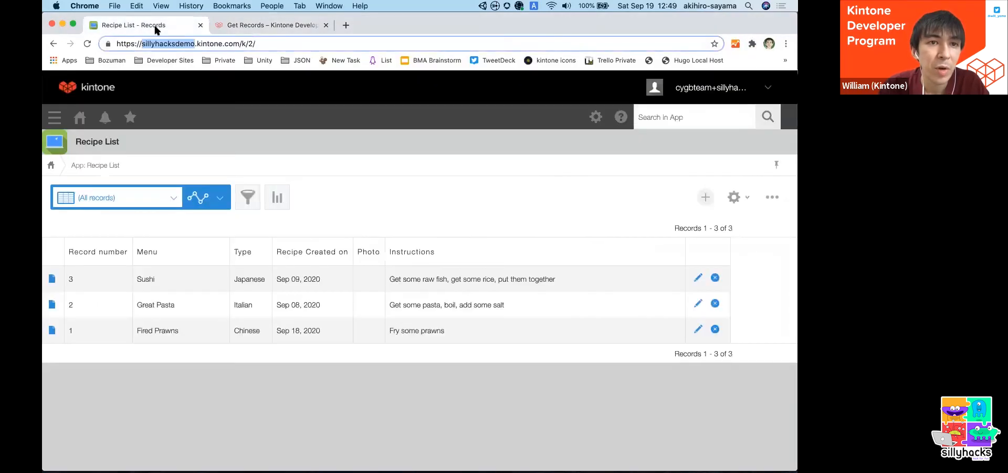
key(super+a)
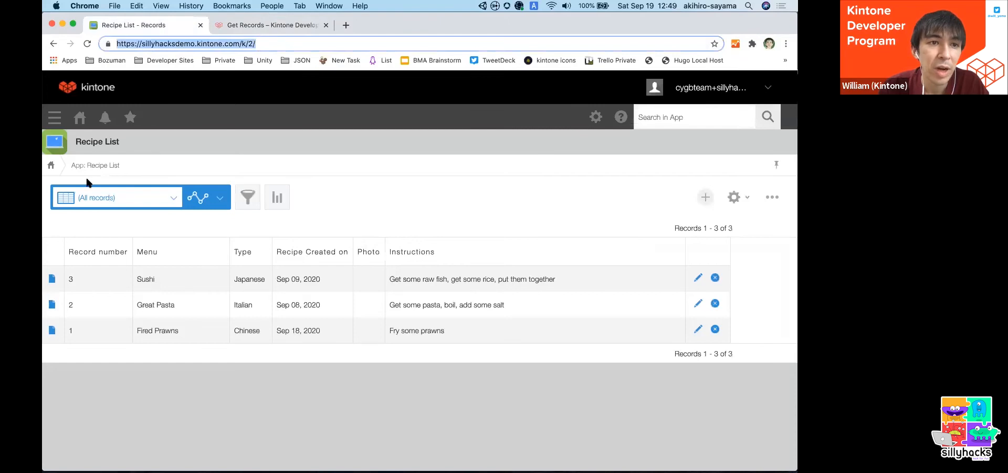
click(247, 46)
double_click(251, 43)
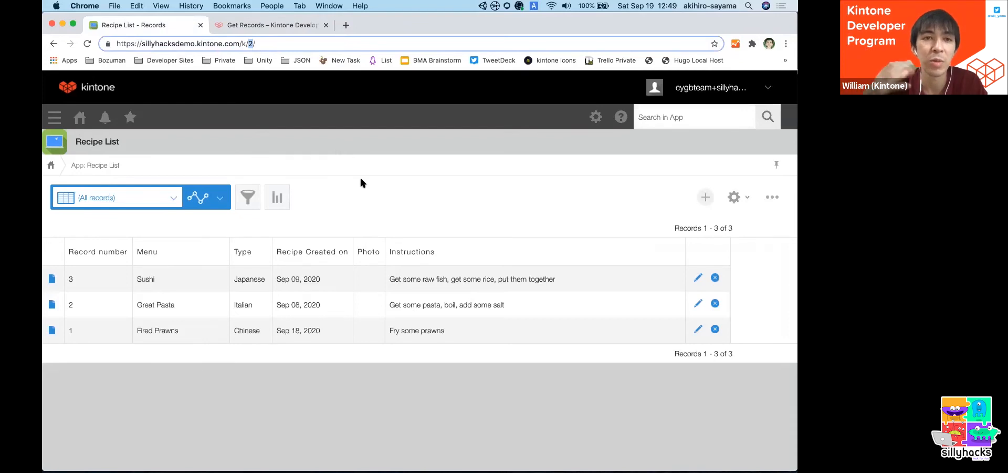
key(super+Tab)
key(super+Tab)
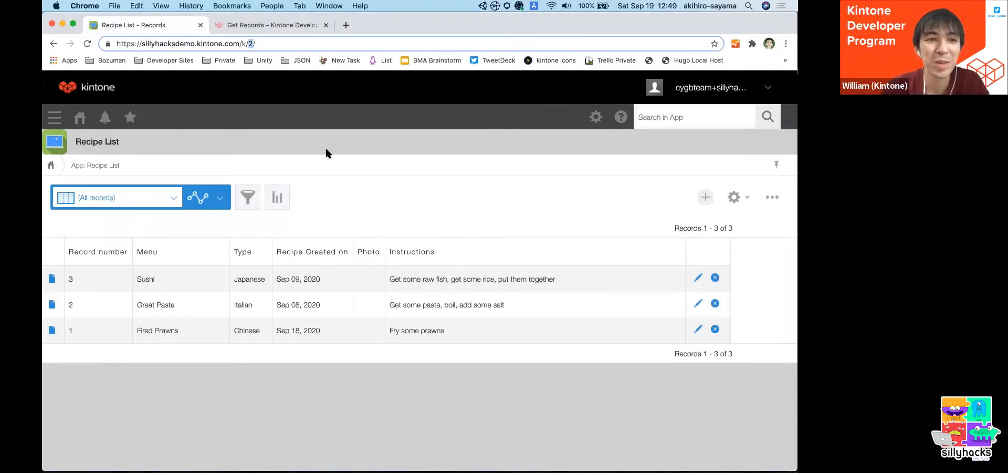
key(super+Tab)
text(2)
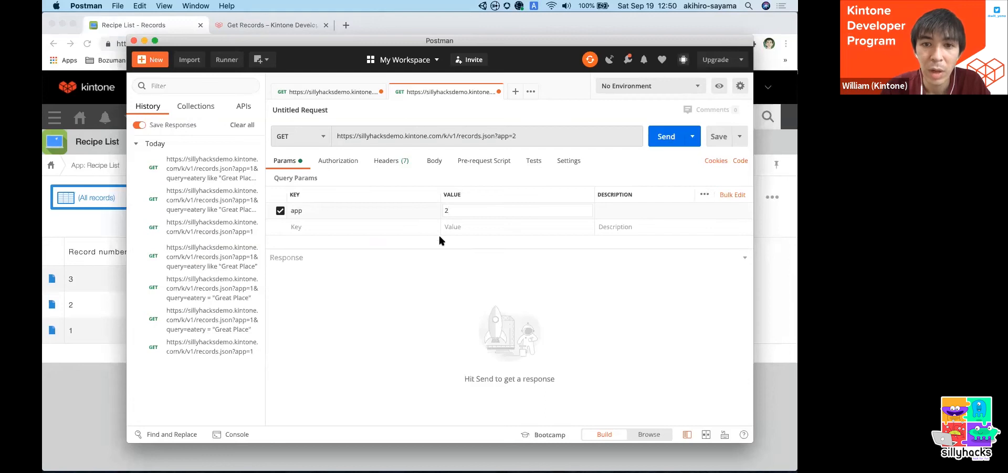
- Show the Postman request's headers and open the API token authentication documentation linked from the Get Records article in Chrome
click(388, 163)
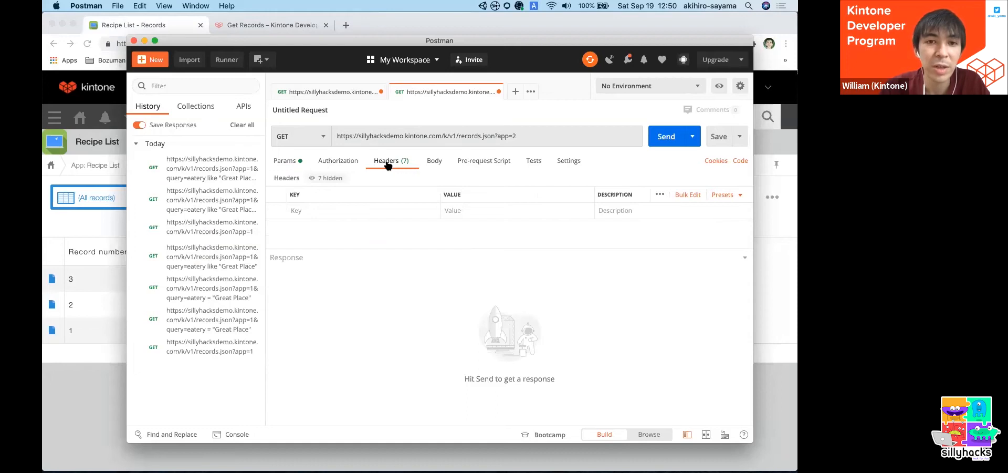
click(281, 27)
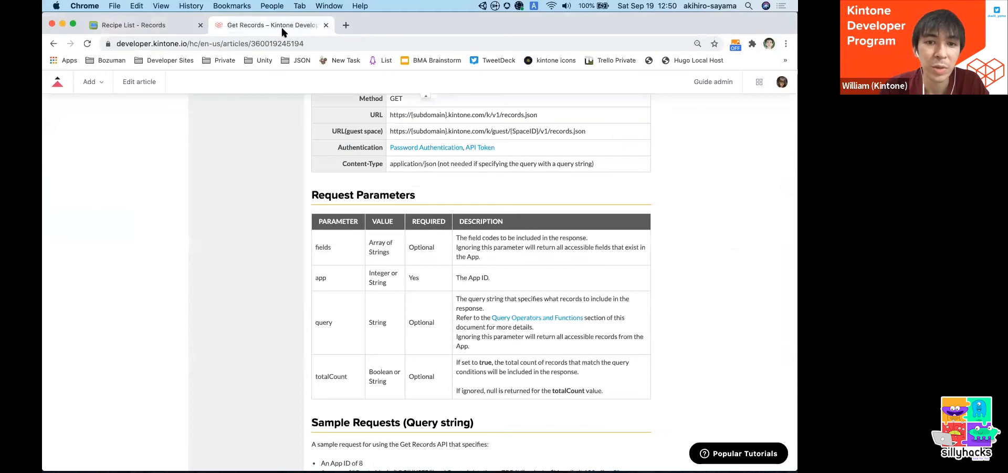
scroll(431, 336, up, 2)
scroll(432, 342, up, 2)
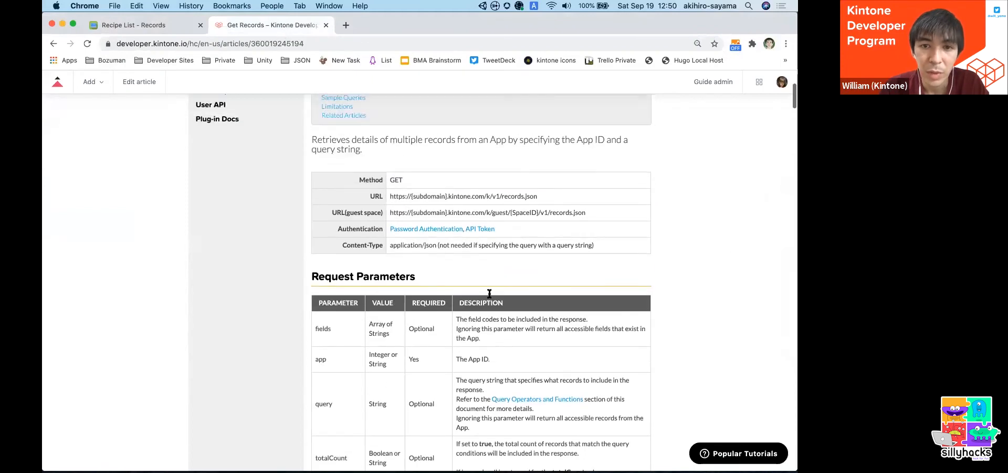
super+click(484, 231)
click(383, 26)
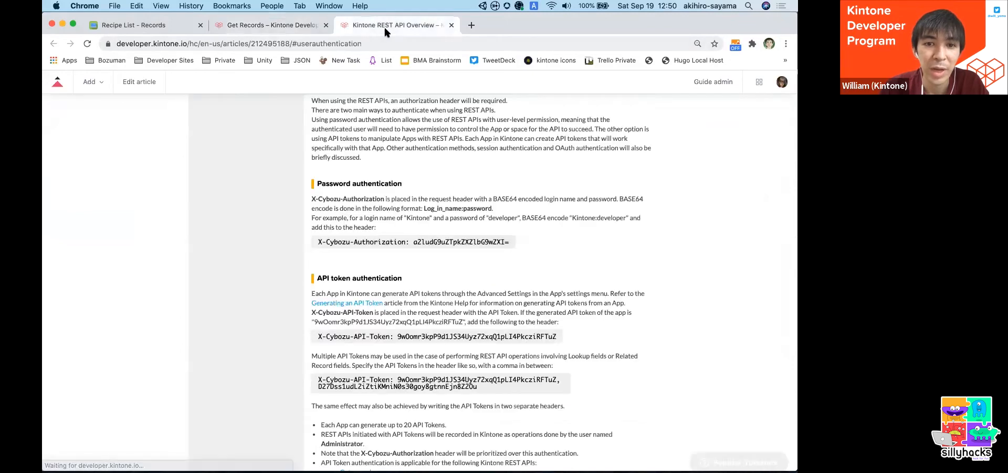
scroll(355, 265, down, 3)
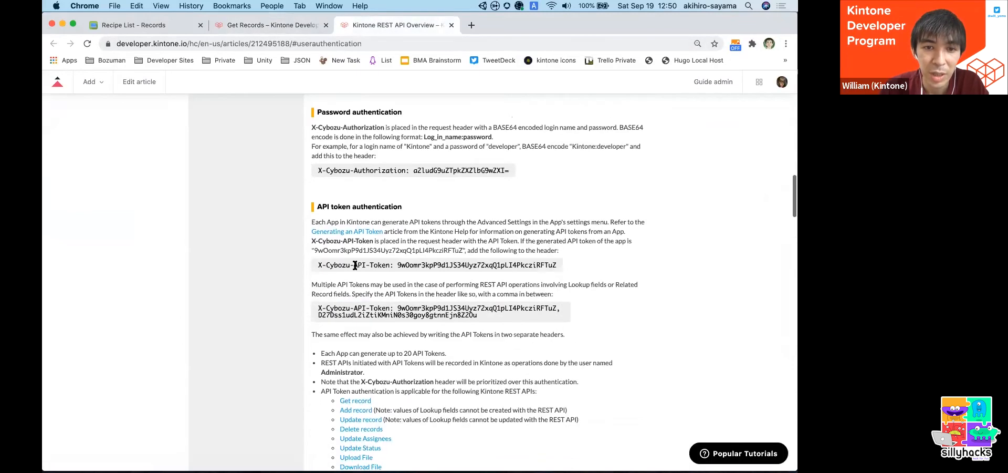
- Copy the header name X-Cybozu-API-Token from the documentation and paste it as a new header key in Postman
drag(319, 265, 437, 241)
click(379, 267)
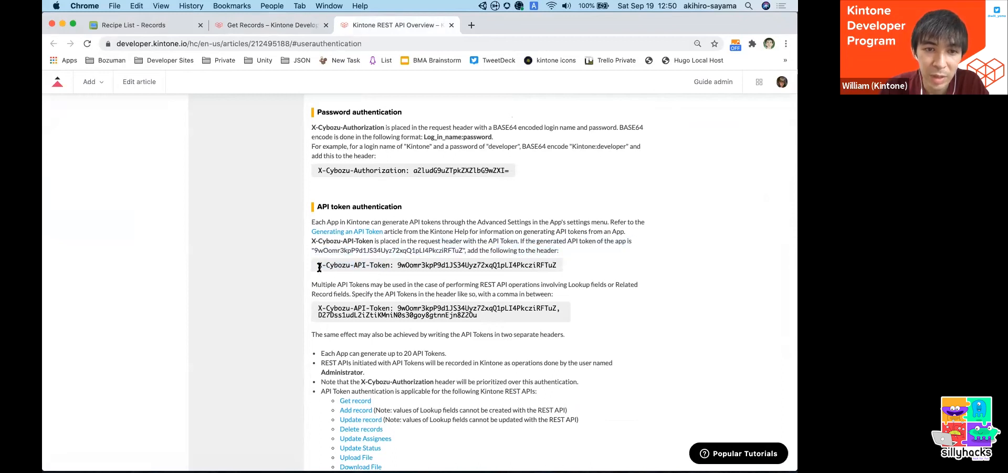
drag(318, 266, 389, 265)
key(super+c)
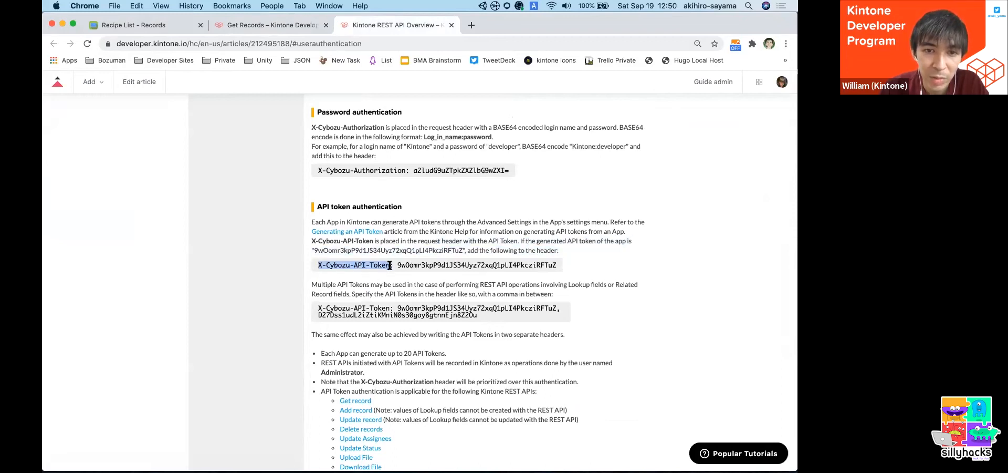
key(super+Tab)
click(361, 212)
key(super+v)
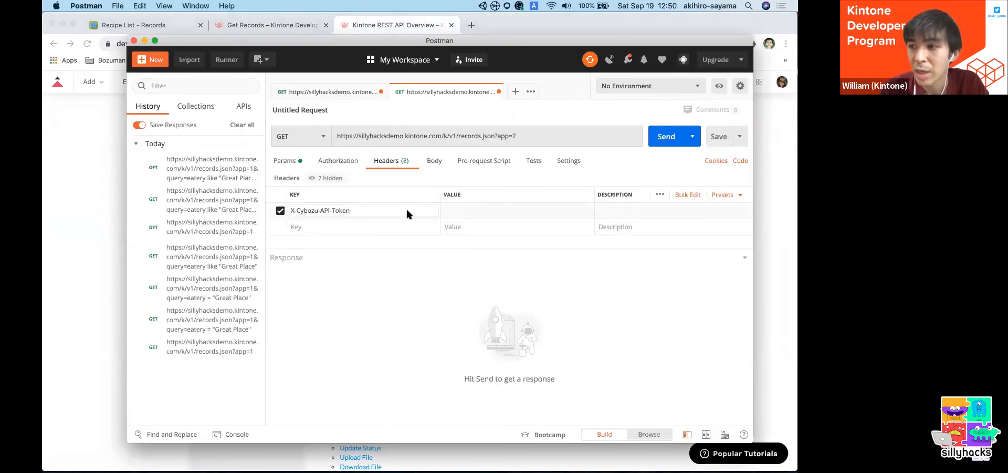
- Paste the app's API token as the value of the X-Cybozu-API-Token header
key(super+Tab)
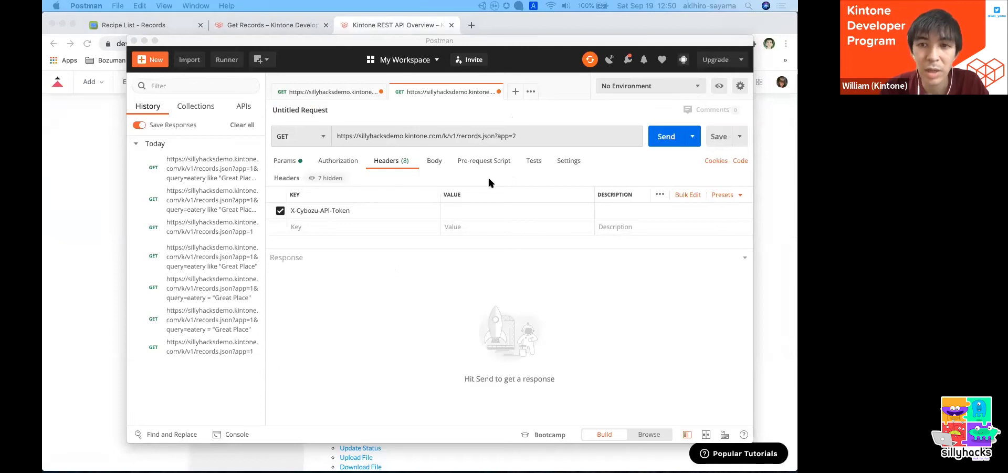
click(471, 210)
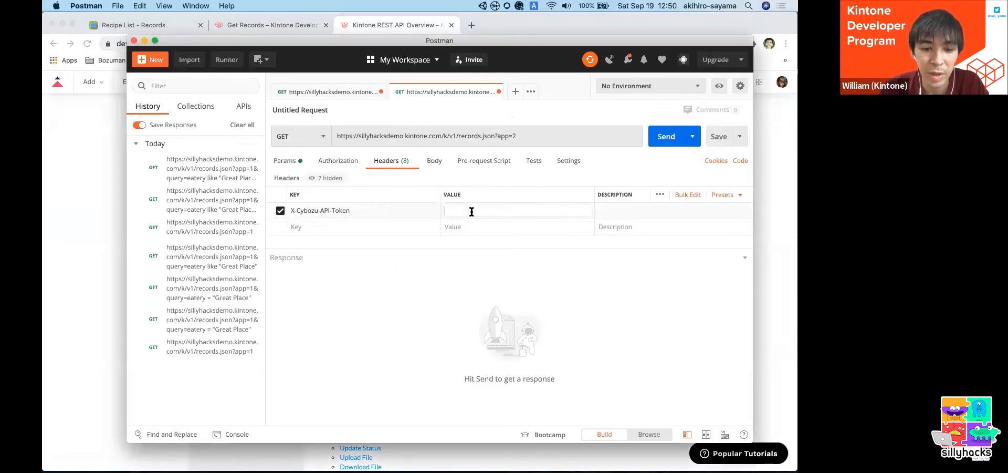
key(super+v)
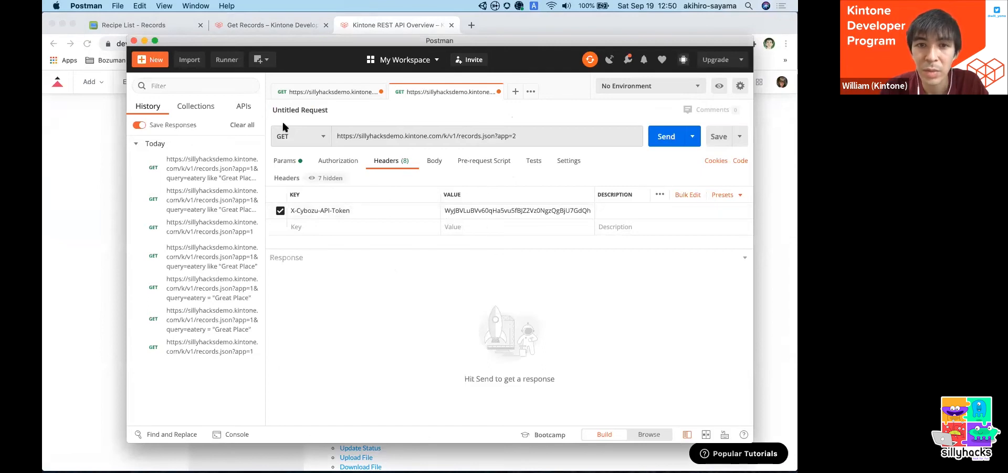
- Recheck the request's query parameters and headers, and send the GET request
click(284, 162)
click(390, 162)
click(287, 162)
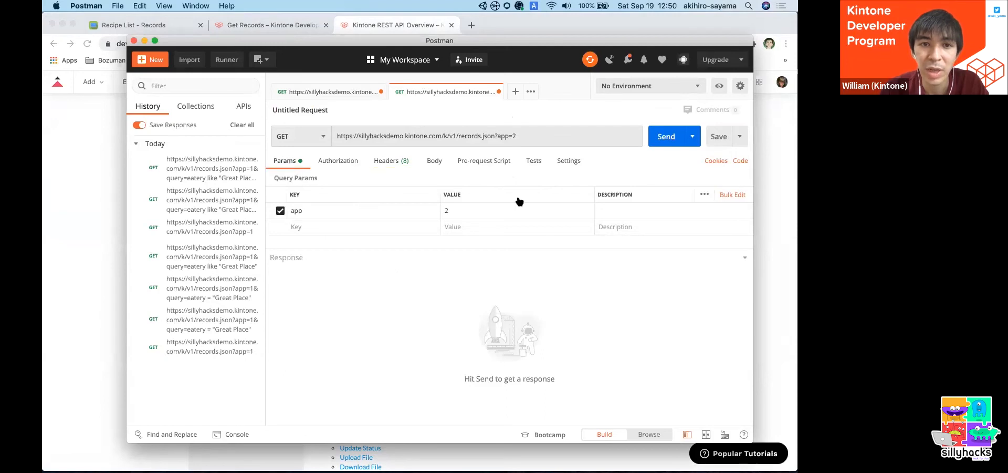
click(657, 138)
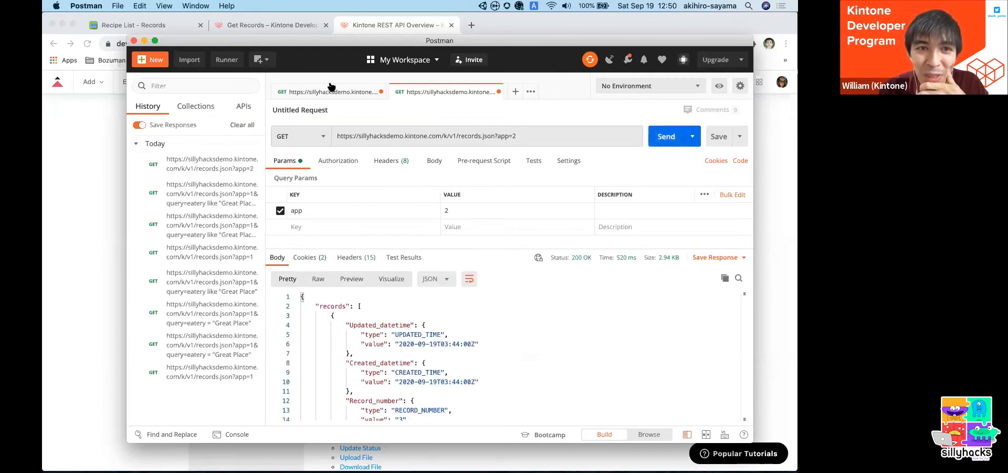
- Enlarge the Postman window and its response area, and inspect the first record's Text field in the returned JSON
drag(129, 40, 103, 22)
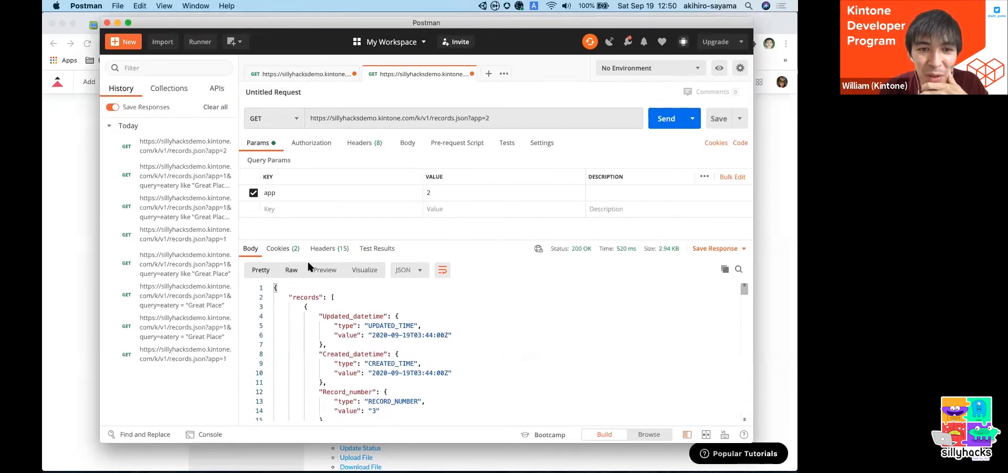
drag(318, 241, 321, 225)
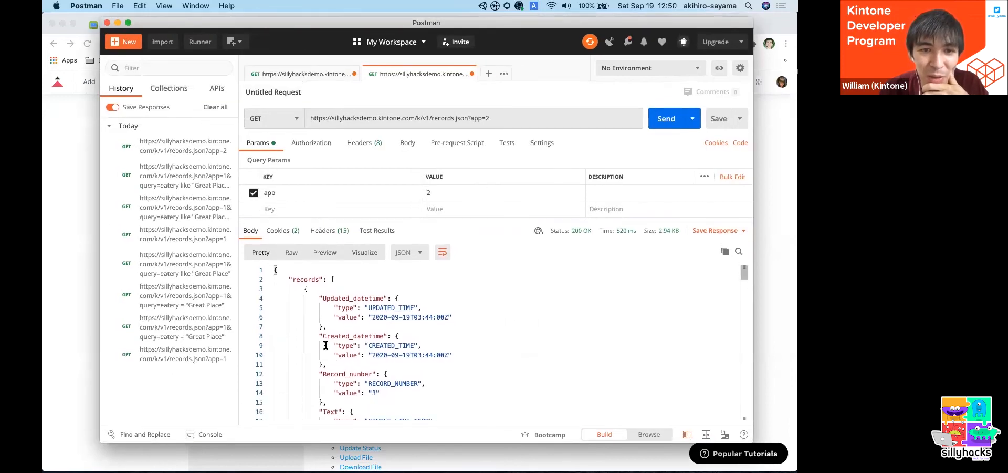
scroll(328, 318, down, 5)
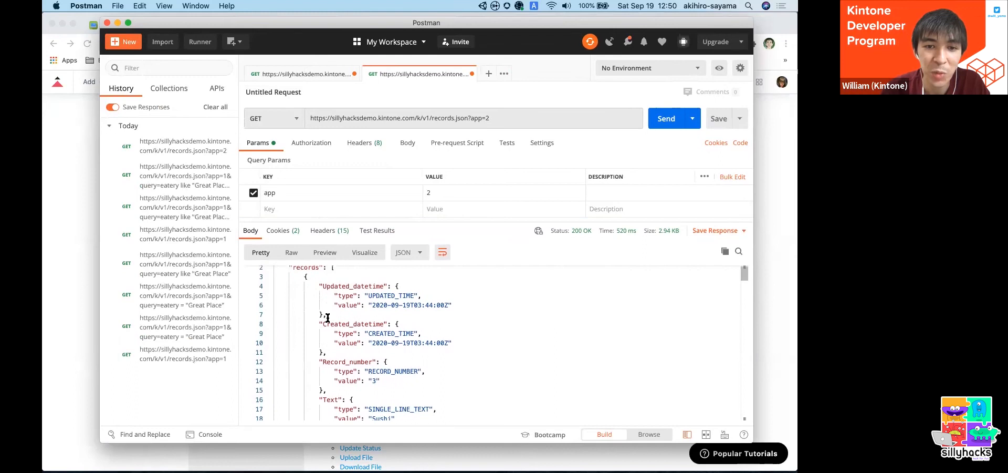
scroll(328, 318, down, 1)
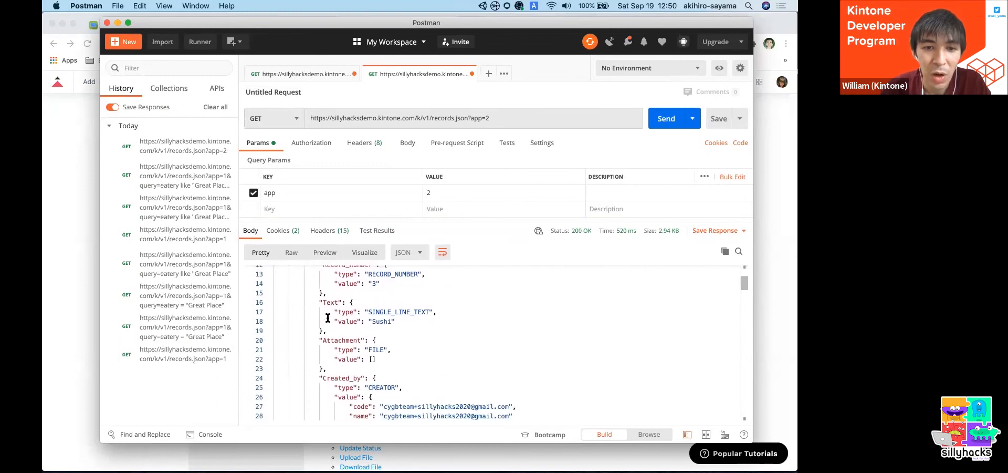
scroll(328, 317, up, 1)
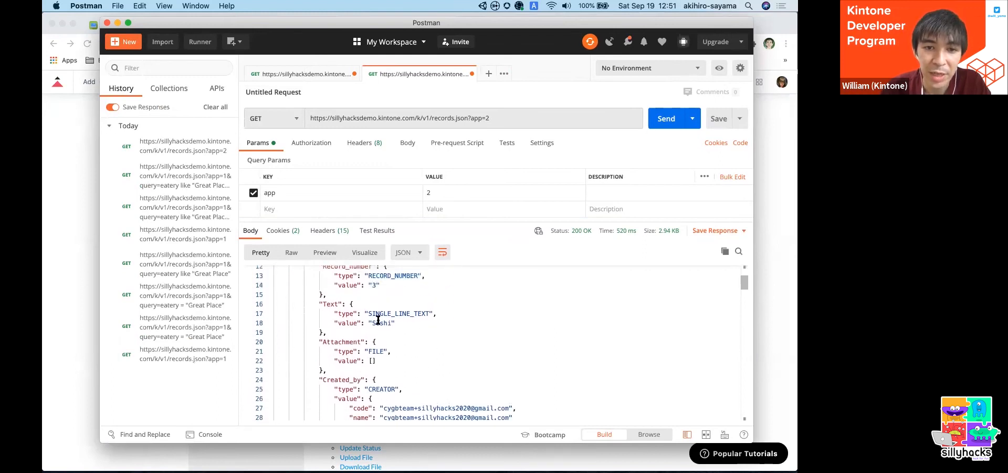
scroll(378, 320, down, 1)
double_click(382, 313)
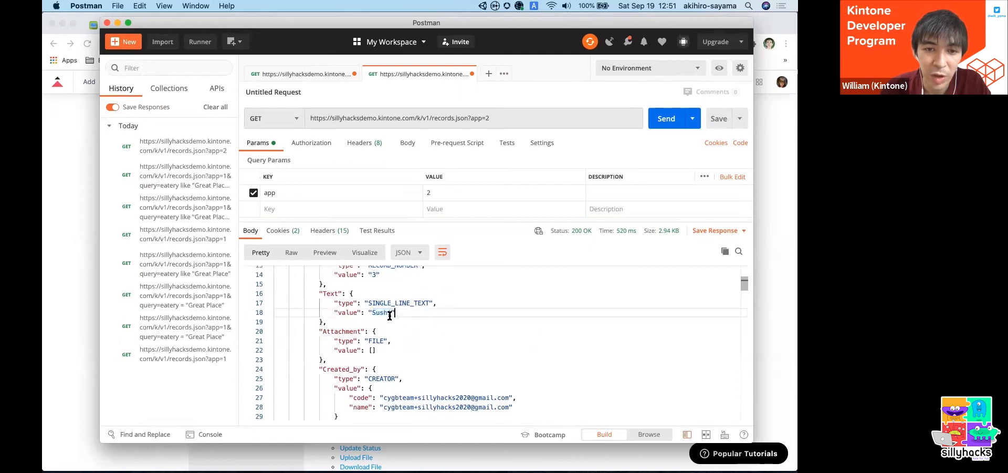
- Inspect the first record's drop-down, Date and Text_area fields in the JSON response
scroll(373, 297, down, 3)
scroll(374, 299, down, 5)
double_click(385, 304)
scroll(378, 308, down, 4)
click(371, 313)
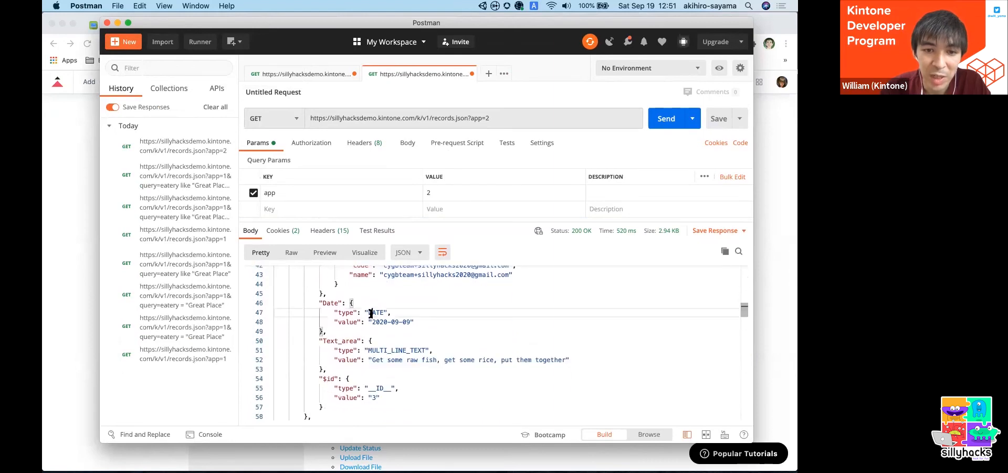
scroll(371, 313, down, 2)
click(373, 322)
drag(373, 322, 570, 321)
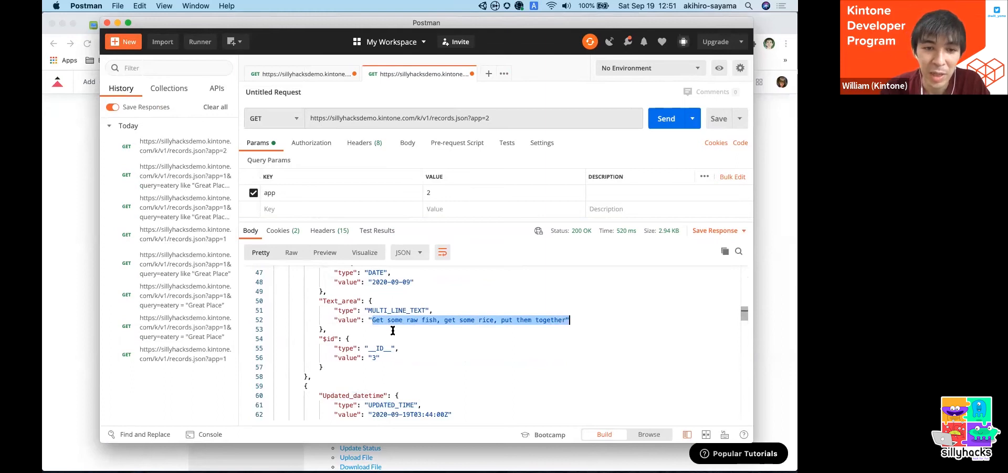
- Examine the second and third records in the JSON response, down to the third record's Text value
scroll(393, 330, down, 5)
scroll(396, 344, down, 4)
scroll(402, 302, down, 1)
scroll(403, 302, down, 9)
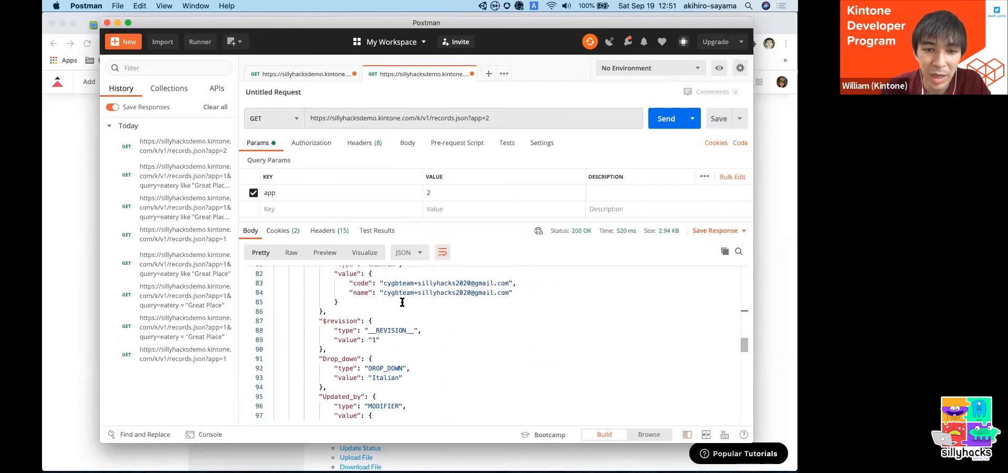
scroll(402, 302, down, 5)
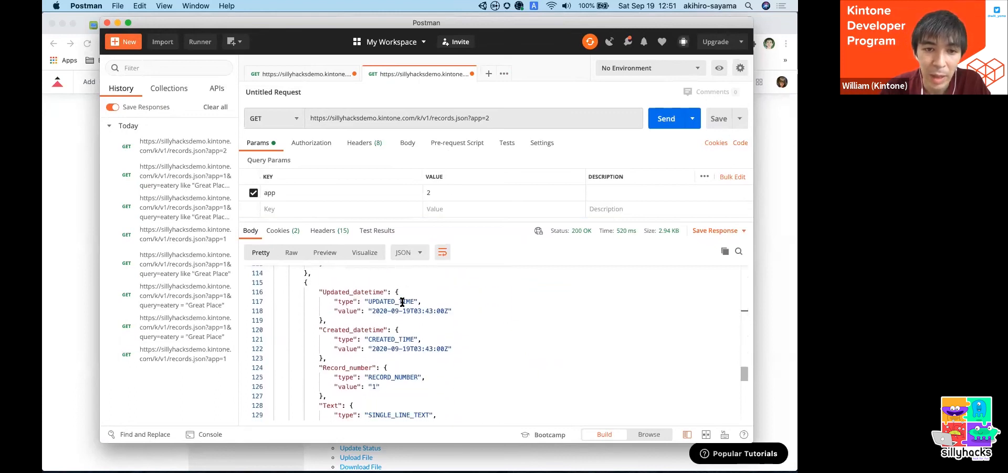
scroll(328, 287, down, 3)
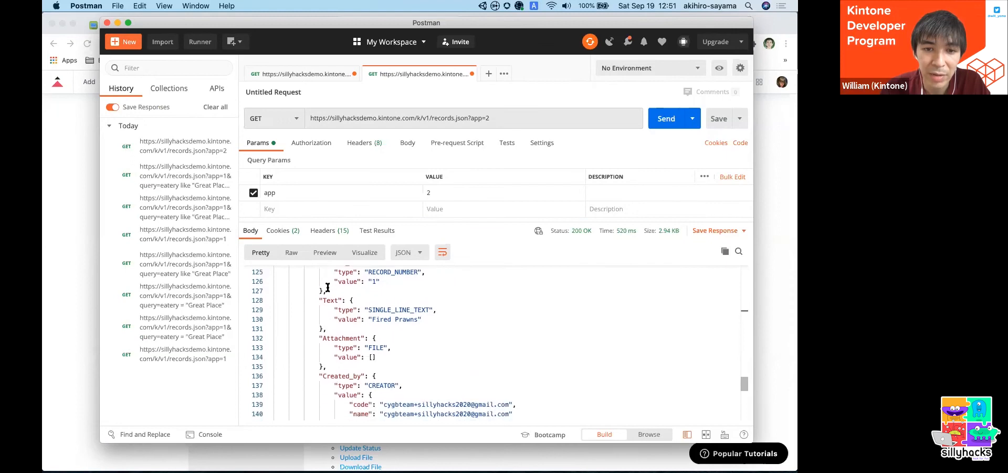
drag(373, 297, 418, 297)
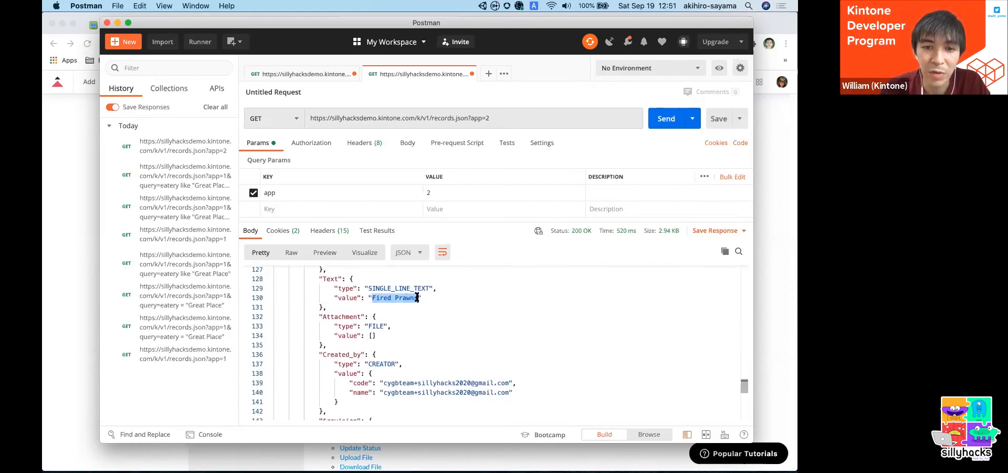
- Examine the remaining fields of the third record in the JSON response and return to the start of the response
scroll(440, 346, down, 1)
scroll(440, 346, up, 20)
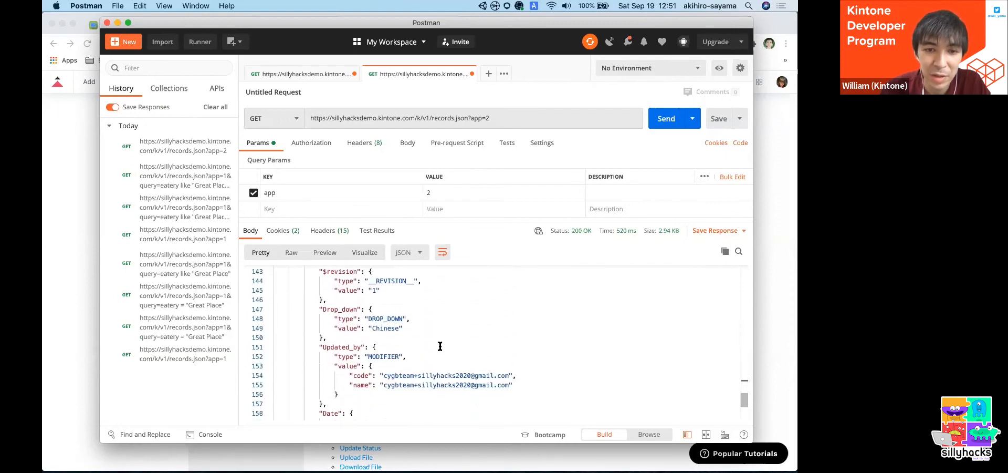
scroll(440, 346, up, 10)
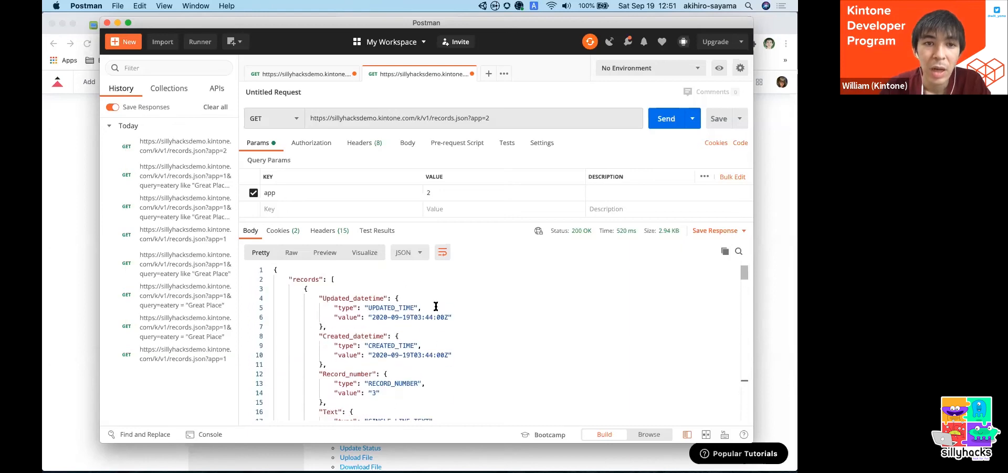
- Switch to Chrome and review the fields and query parameters in the Get Records API documentation
click(76, 207)
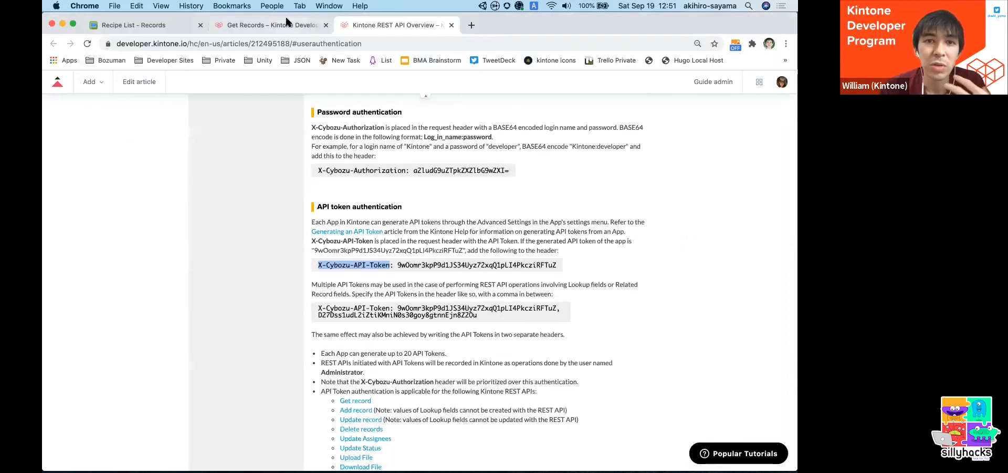
click(286, 21)
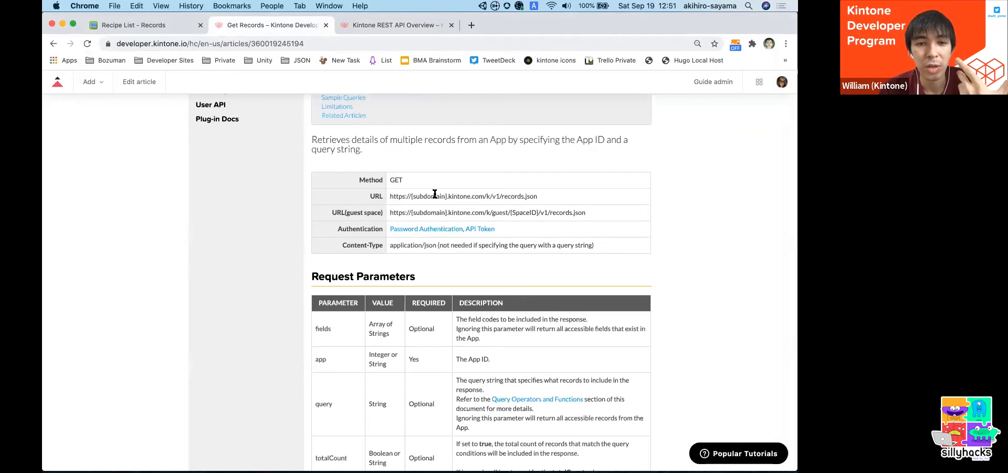
scroll(436, 196, down, 5)
double_click(323, 187)
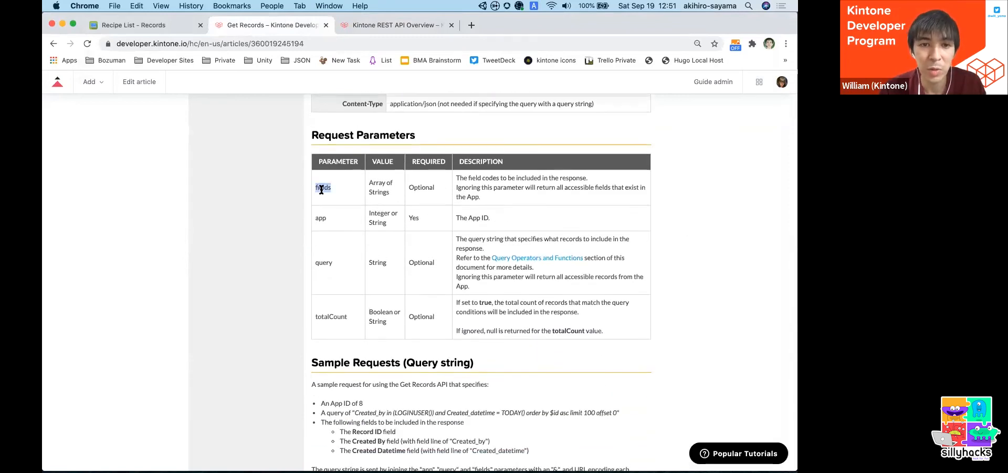
double_click(323, 262)
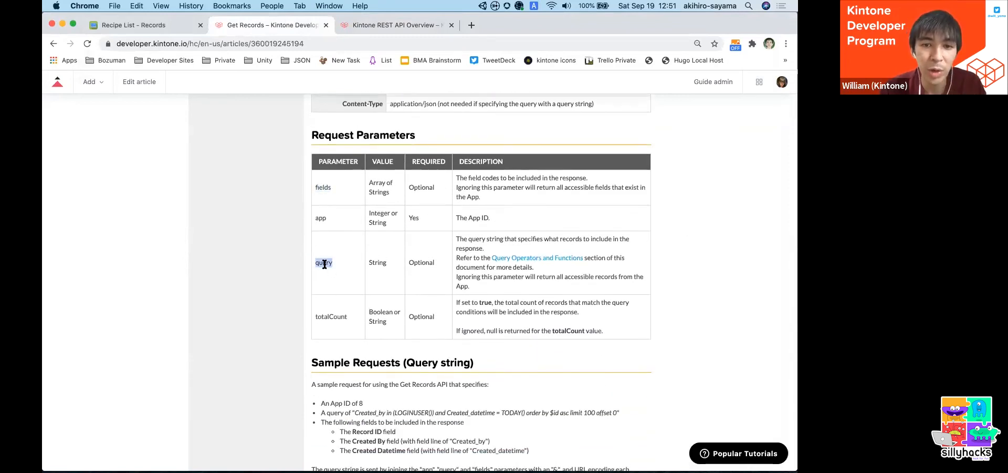
- Switch to Postman and add a second query parameter with the key query to the GET request
key(super+Tab)
click(343, 208)
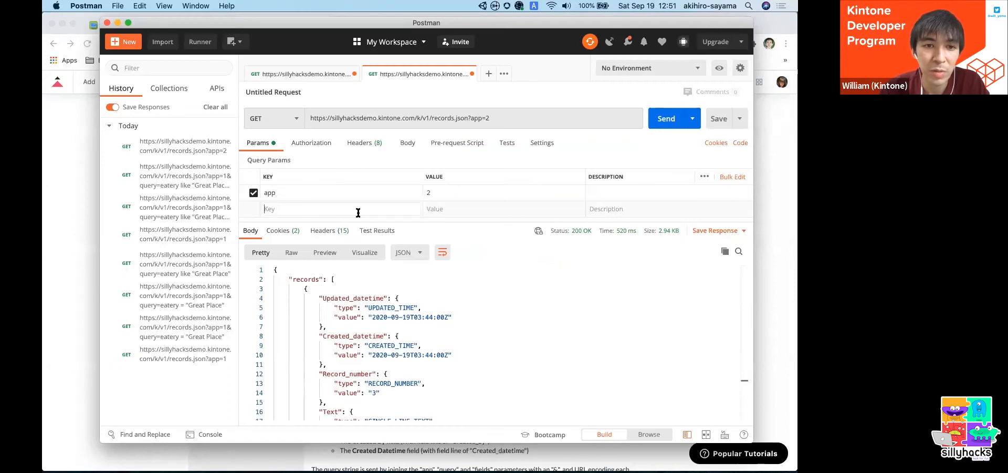
text(query)
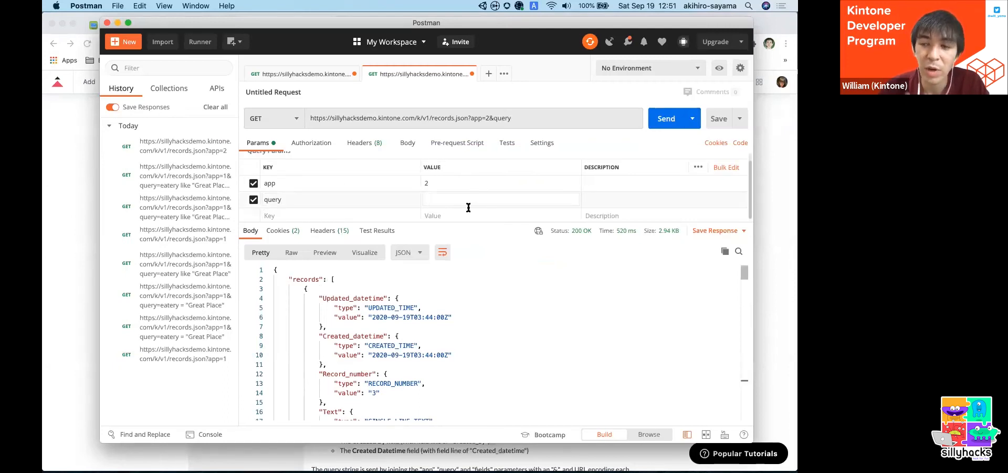
- Switch to Chrome and check the Sushi record's Menu value in the Recipe List app's record list
key(super+Tab)
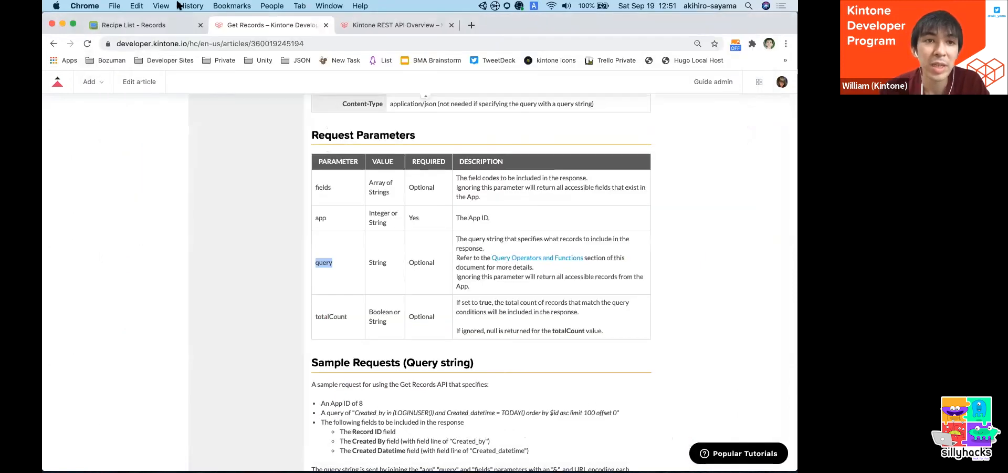
click(157, 24)
double_click(147, 279)
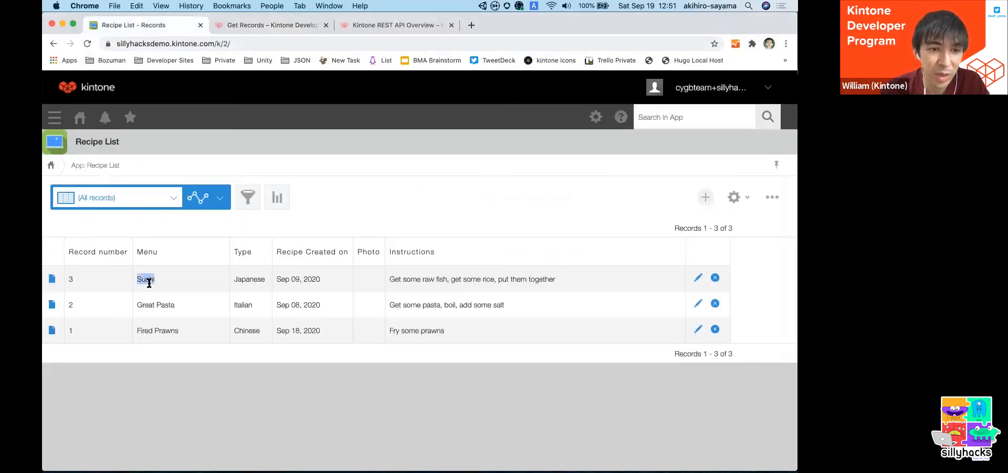
key(super+Tab)
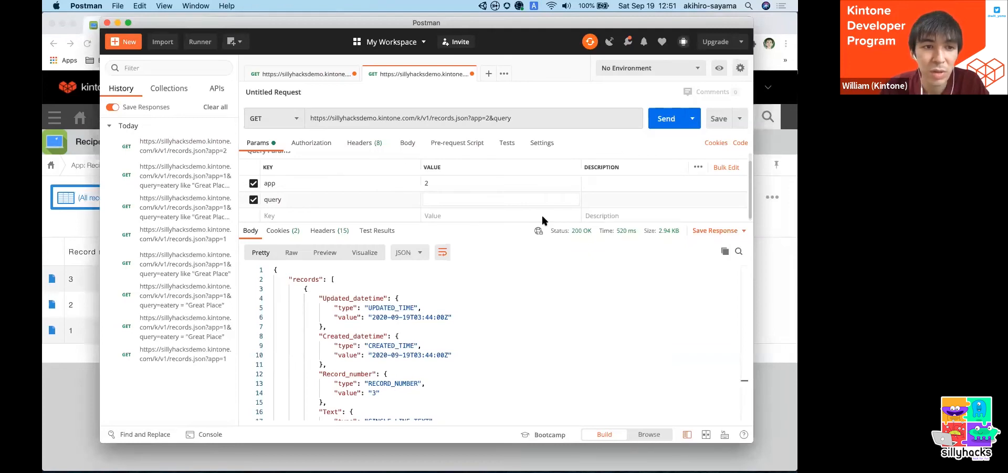
key(super+Tab)
click(183, 279)
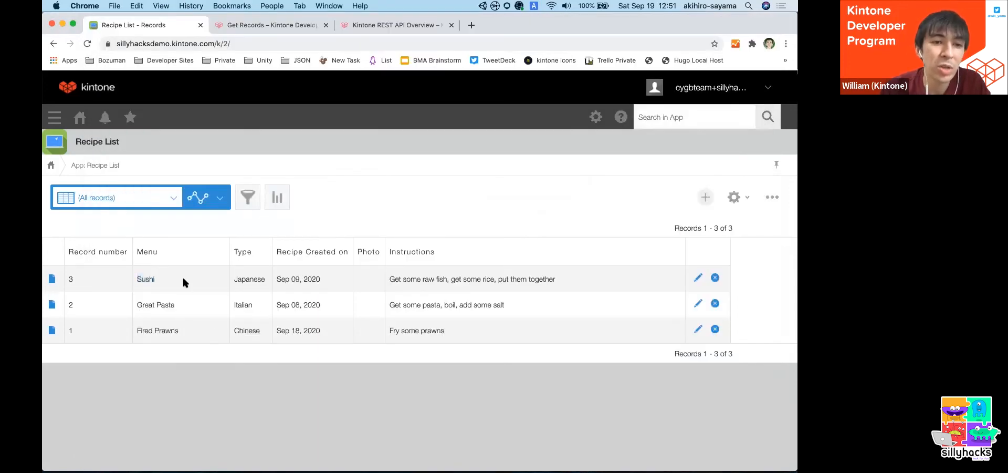
- Open the details of the Sushi record and check the name of its Menu field
click(53, 278)
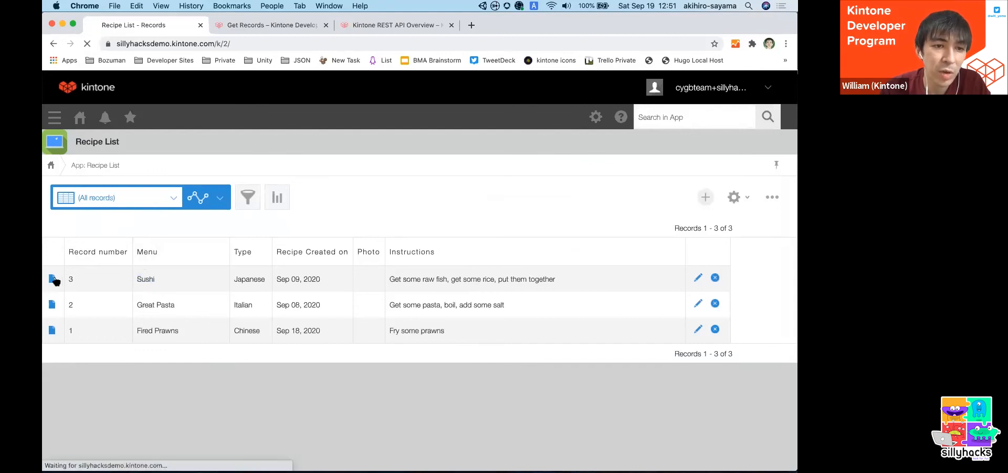
drag(51, 234, 64, 233)
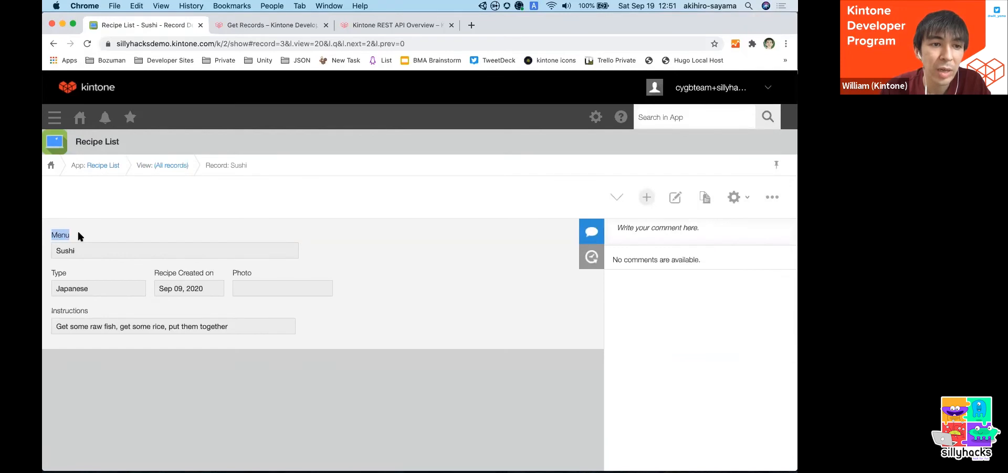
click(118, 246)
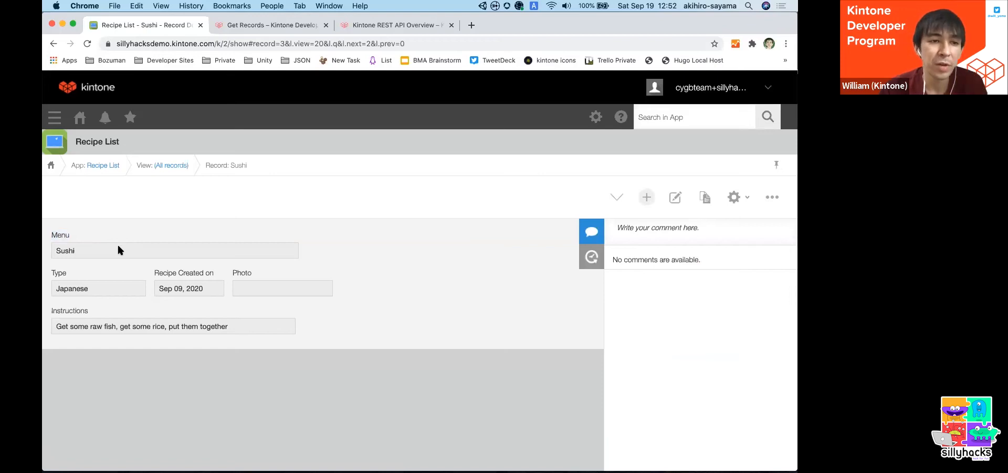
double_click(59, 233)
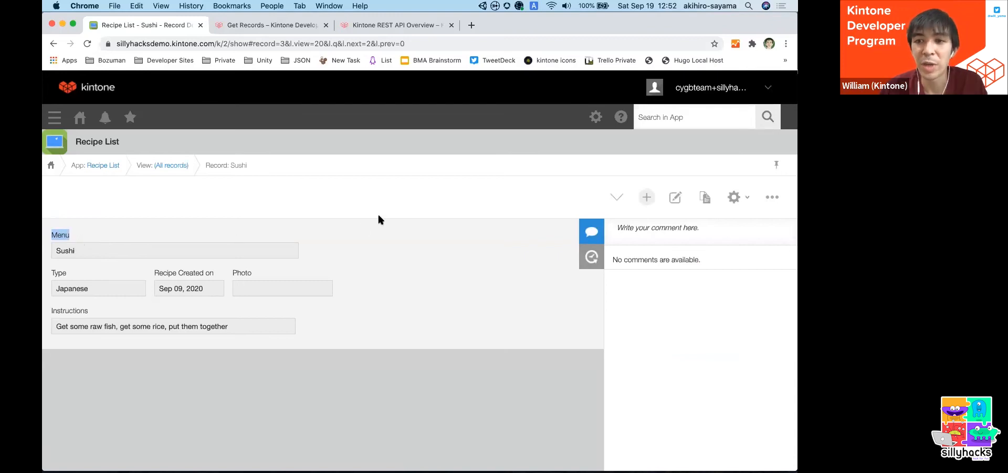
- Open the Recipe List app's form settings and bring up the settings of the Menu text field
click(734, 198)
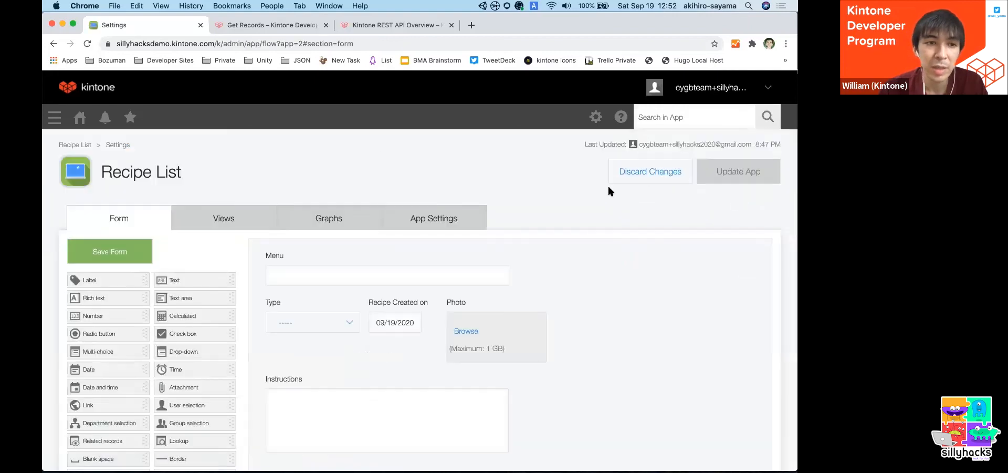
scroll(339, 152, down, 3)
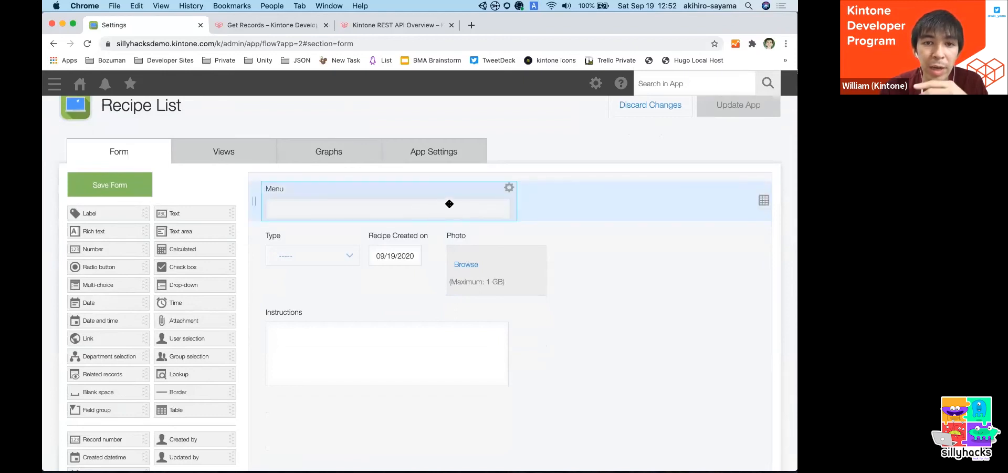
click(507, 187)
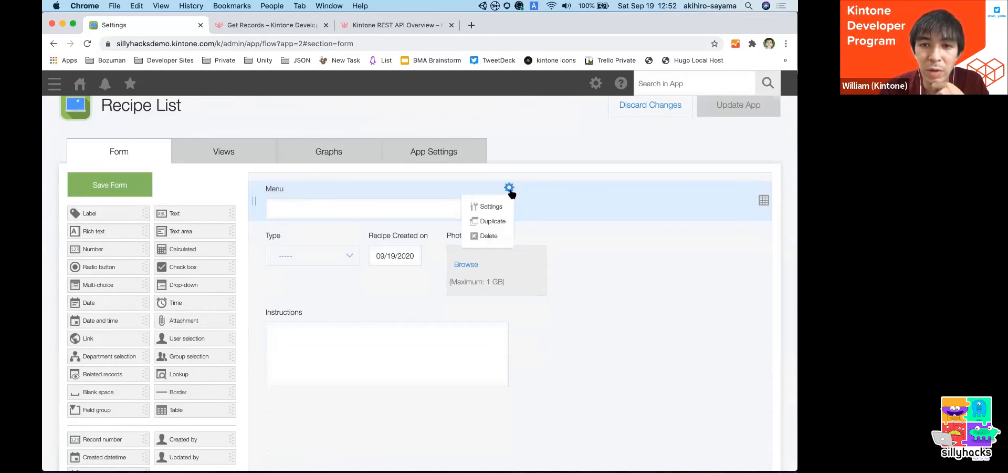
click(503, 208)
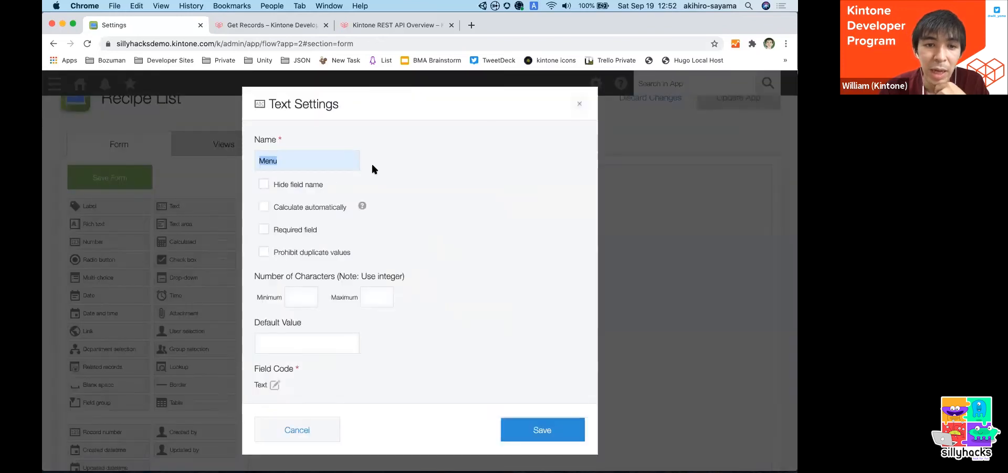
- Compare the Menu field's name with its field code in the text settings
drag(252, 372, 292, 371)
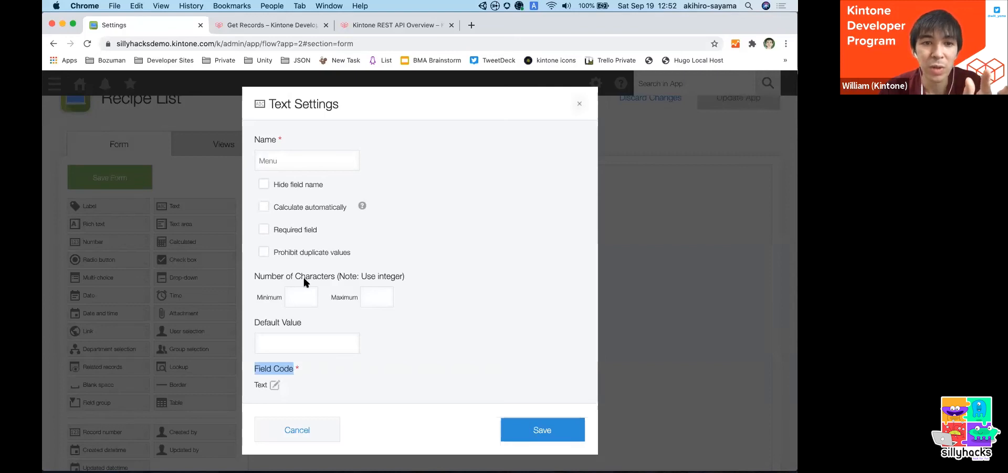
click(284, 157)
drag(314, 162, 261, 162)
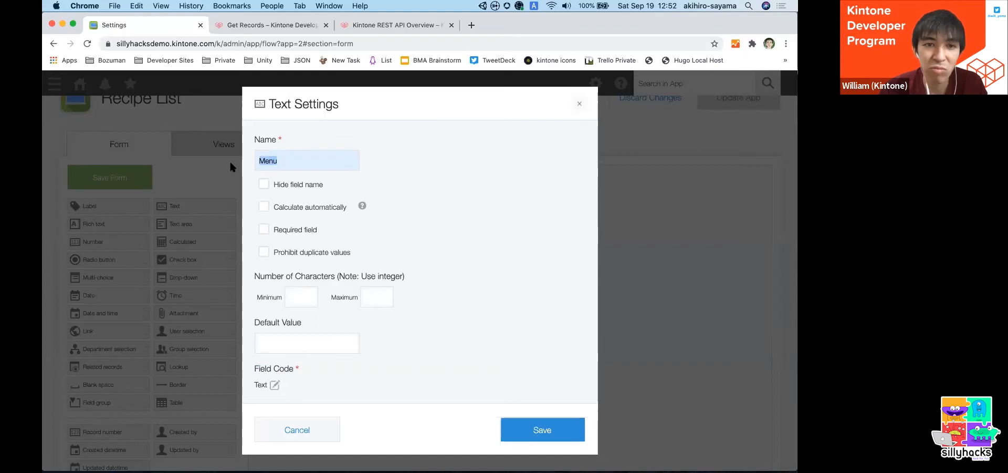
click(276, 161)
double_click(265, 162)
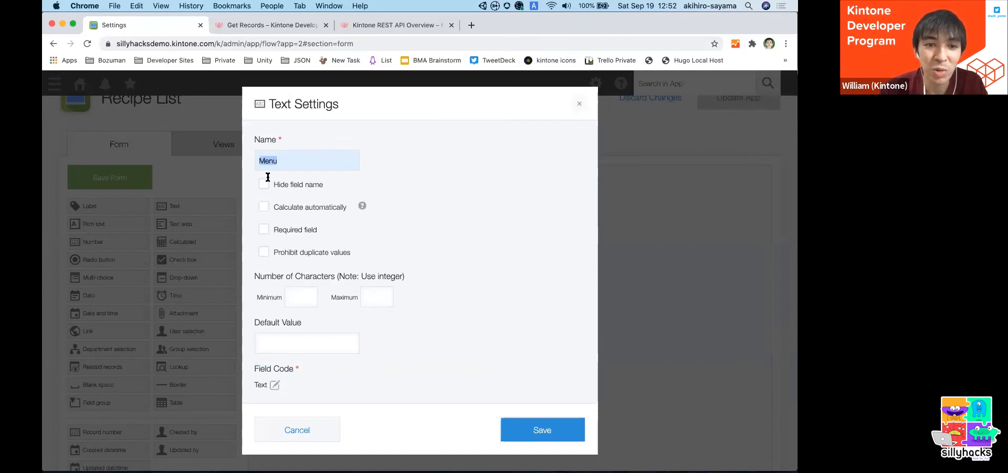
- Set the Menu field's field code to menufield, and save the field settings and the form
click(274, 385)
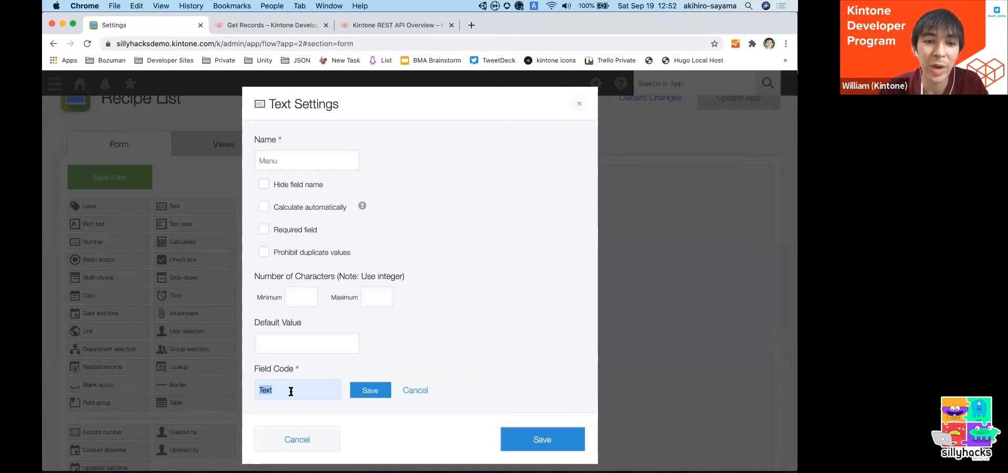
text(me)
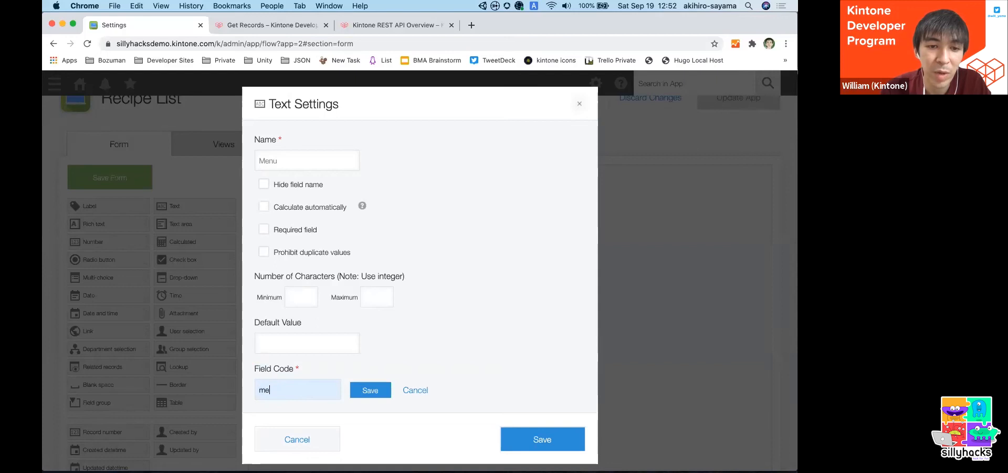
text(nufield)
key(super+a)
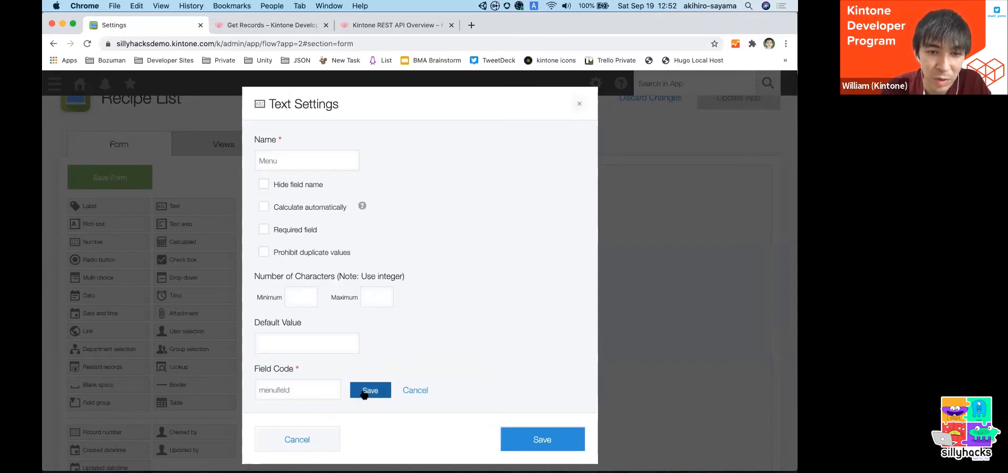
click(365, 390)
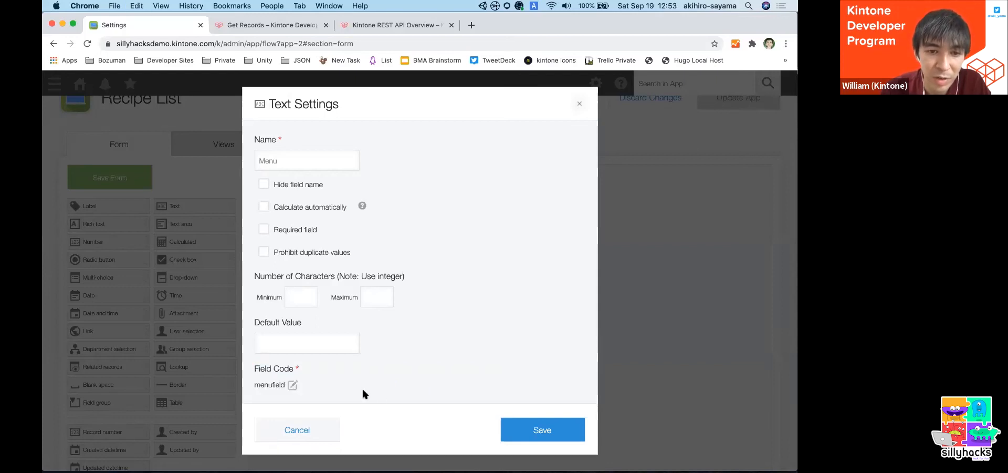
click(511, 428)
click(124, 178)
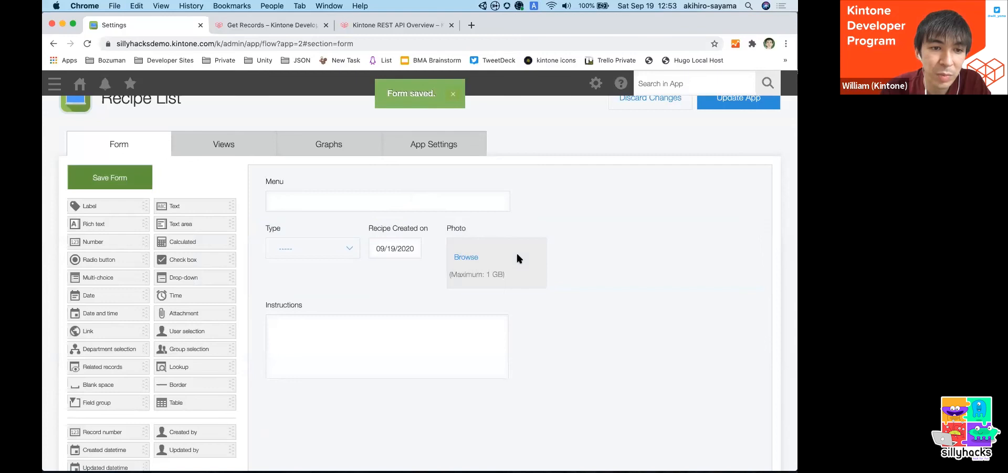
- Add a User selection field named "First cooked by" below Instructions, and save the form
scroll(420, 294, down, 1)
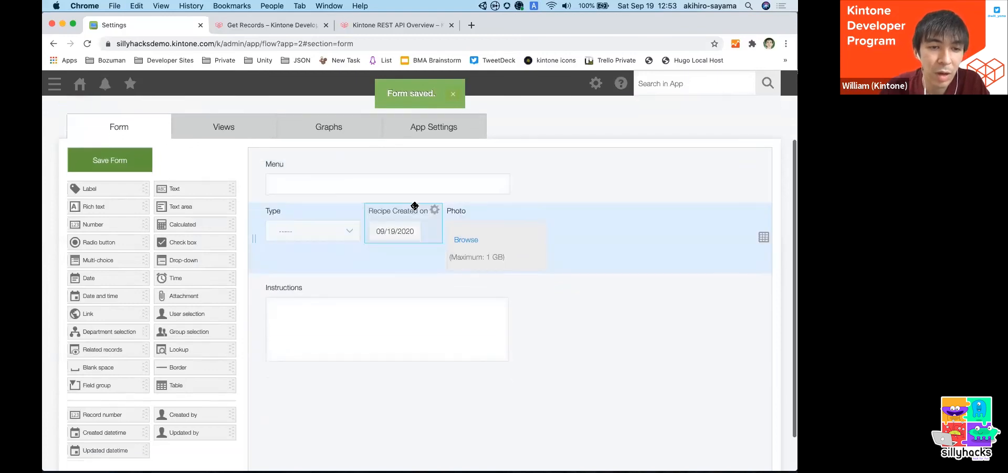
scroll(413, 203, up, 2)
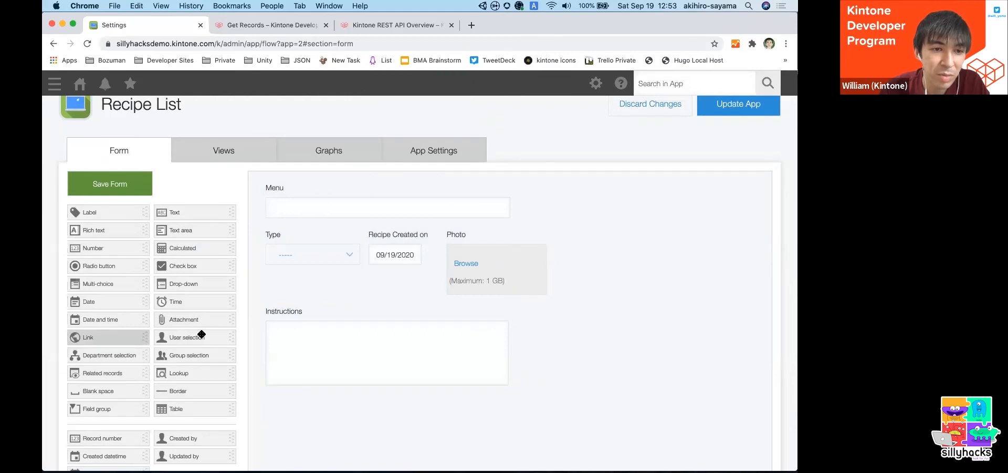
drag(198, 336, 383, 409)
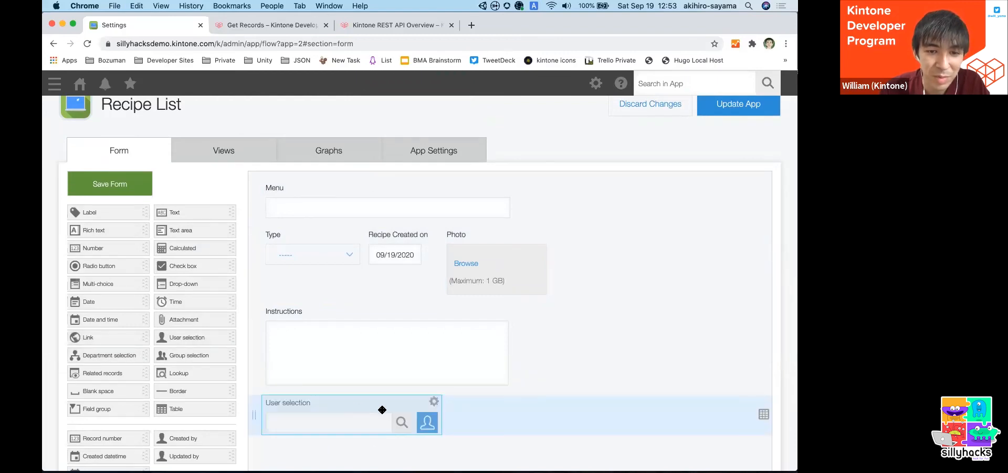
click(433, 401)
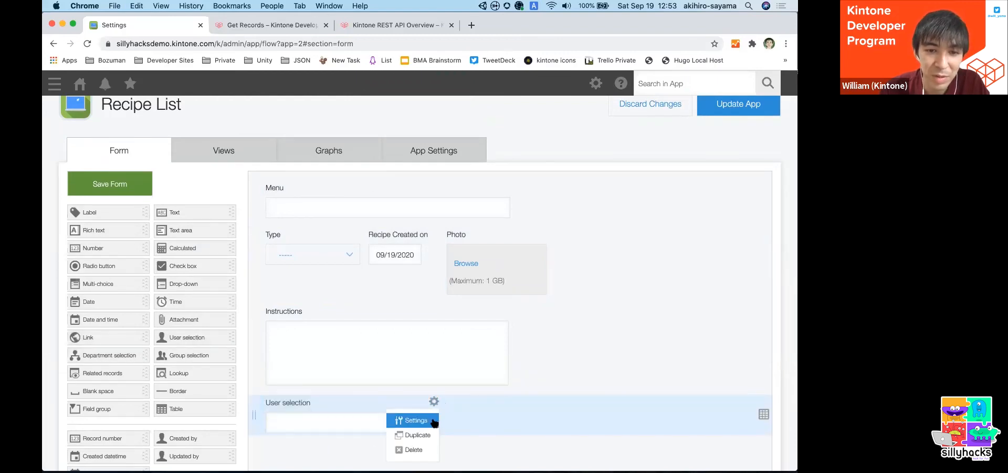
click(415, 420)
text(First cooked by)
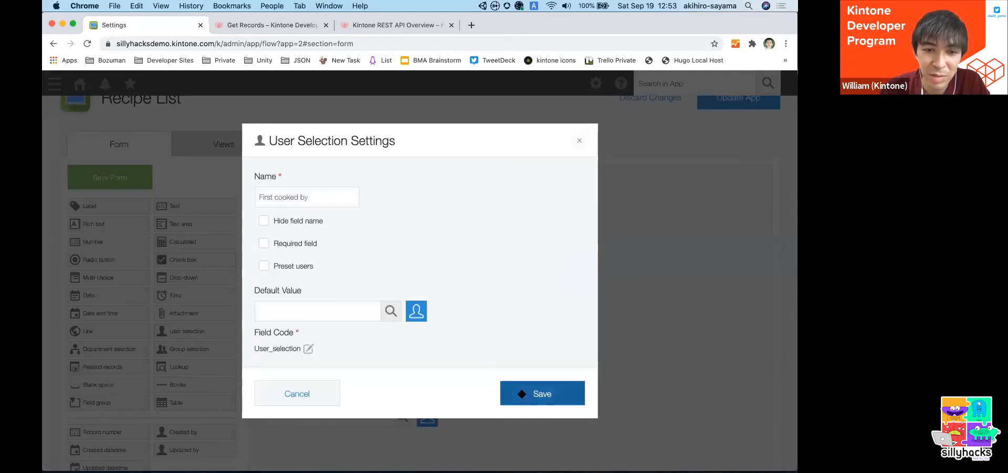
click(536, 396)
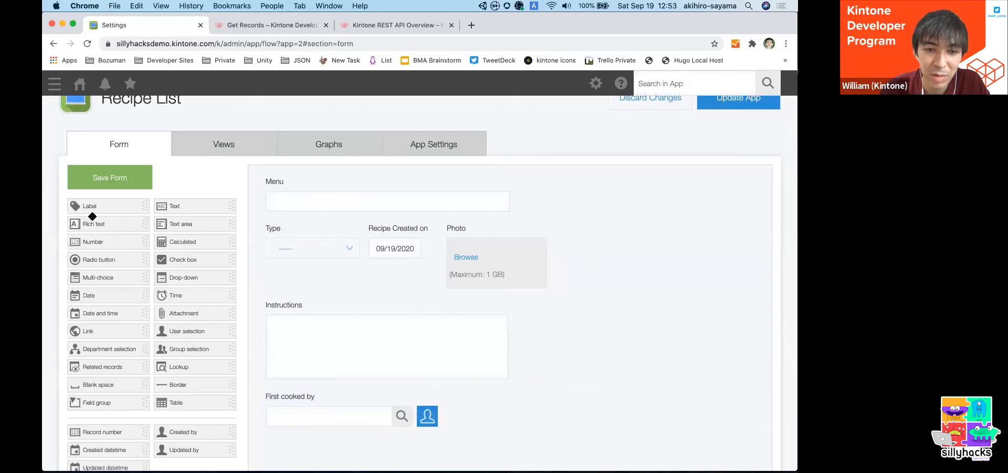
click(93, 172)
scroll(692, 265, up, 3)
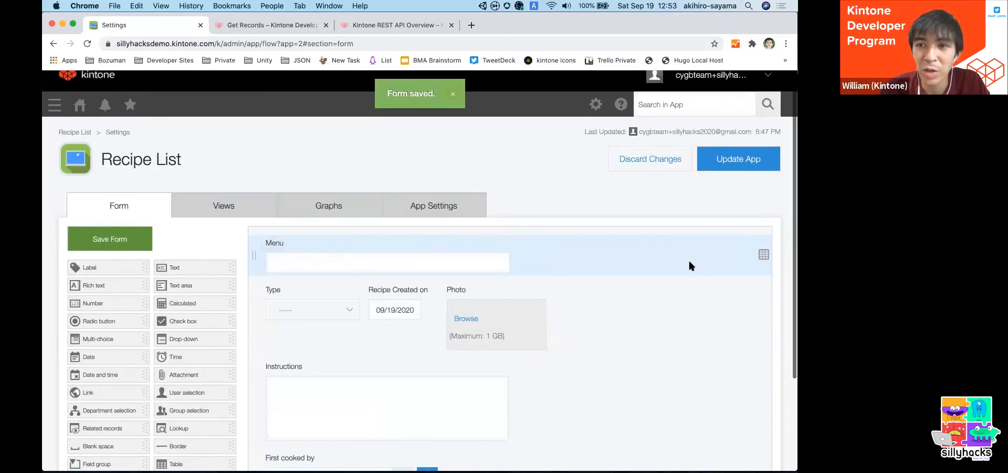
- Update the Recipe List app to apply the saved form changes, and confirm the update
click(735, 171)
click(460, 330)
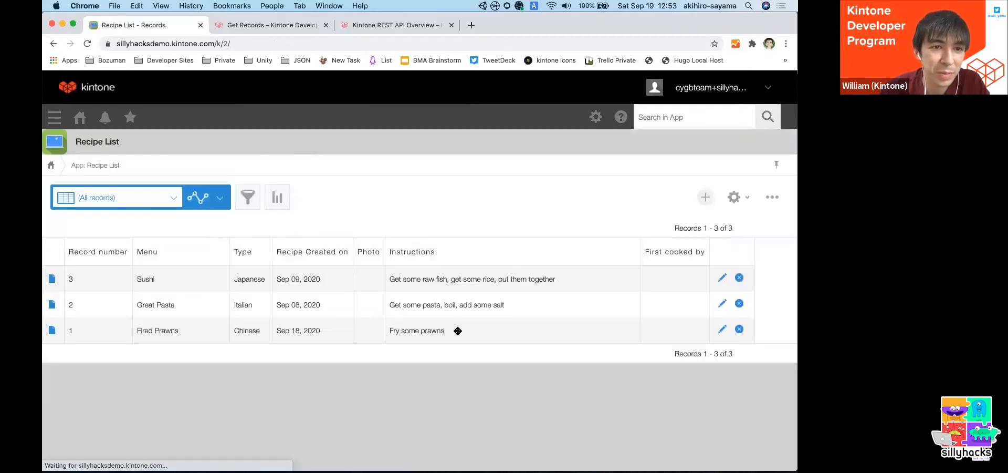
- In Postman, set the query parameter to menufield like "Sushi" for app 2 and send the GET request
key(super+Tab)
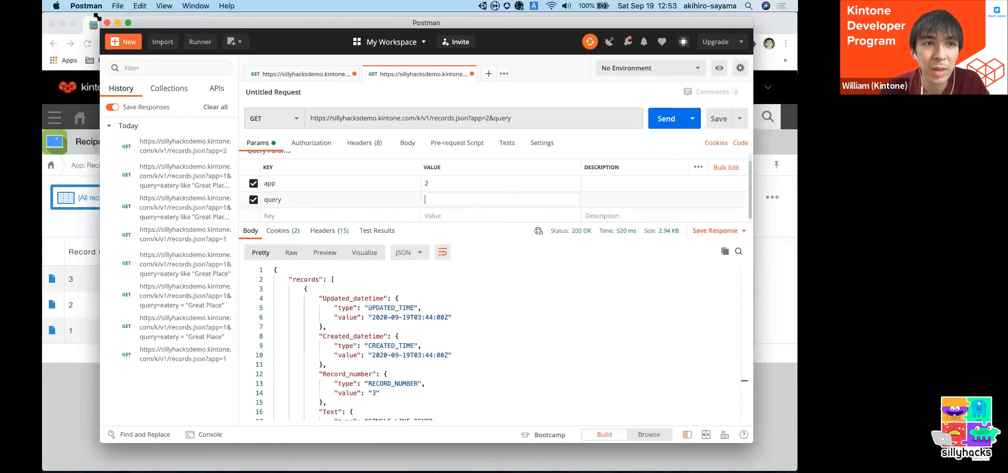
drag(97, 16, 128, 32)
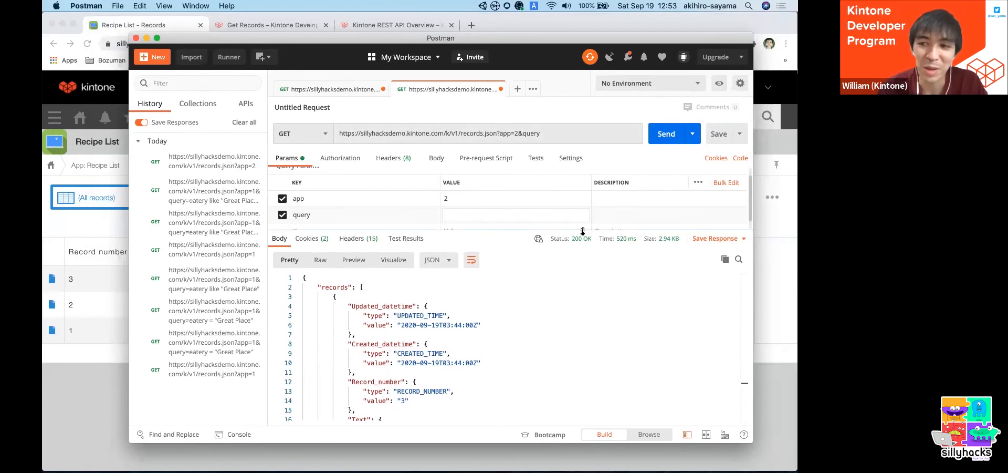
text(menufield)
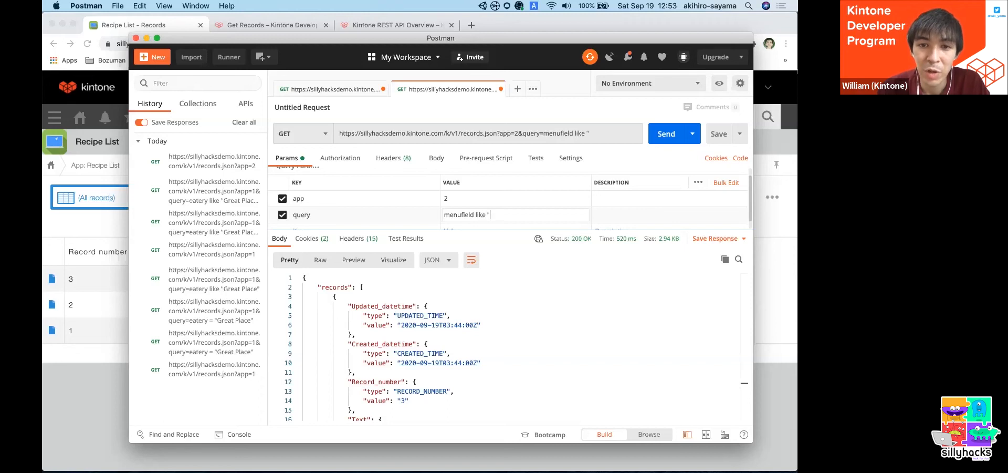
key(super+Tab)
key(super+Tab)
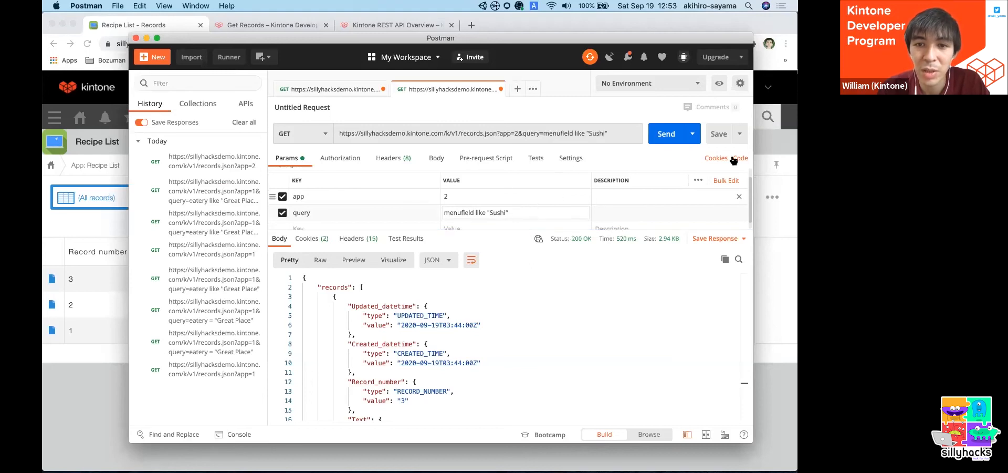
click(661, 134)
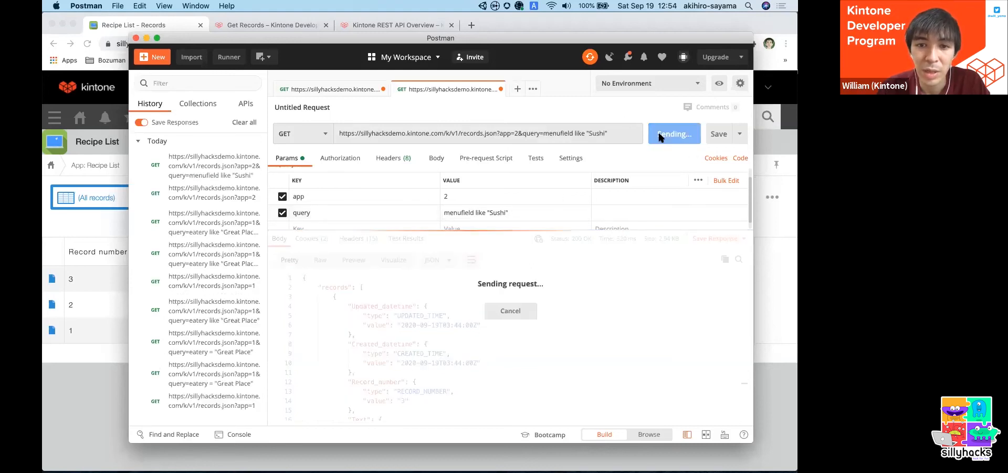
- Examine the JSON response for the Sushi record, including its field codes, types and values
scroll(398, 313, down, 7)
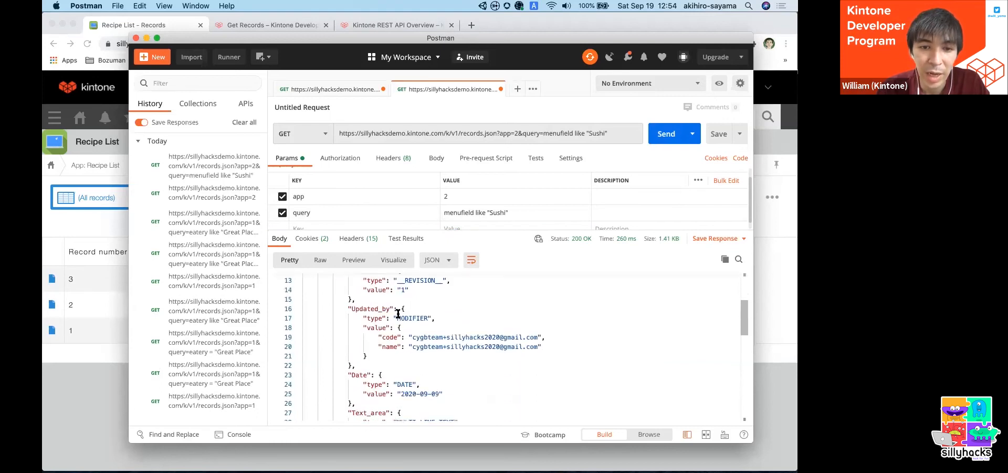
scroll(398, 313, down, 10)
scroll(398, 313, up, 12)
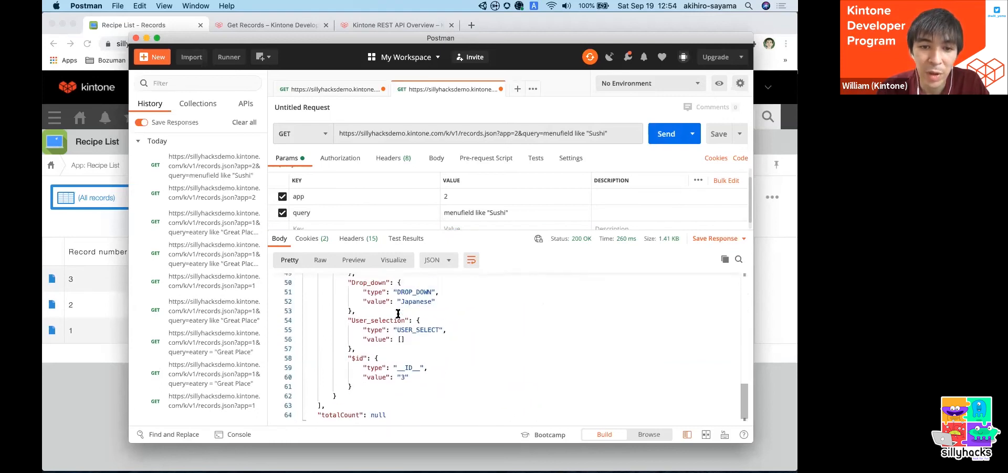
scroll(398, 313, up, 6)
double_click(407, 326)
scroll(349, 321, down, 8)
scroll(349, 313, down, 8)
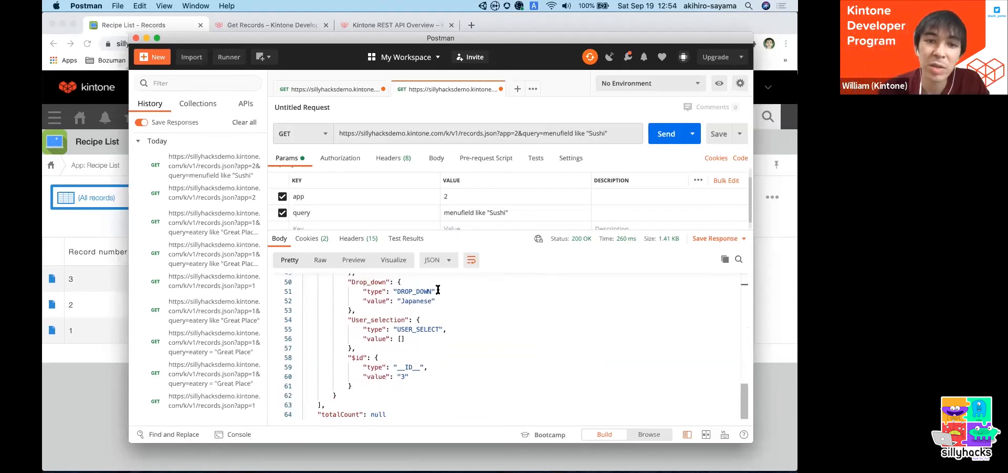
scroll(438, 289, up, 1)
- Look up the fields parameter in the Get Records documentation and compare it with the fields returned in the Postman response
click(365, 28)
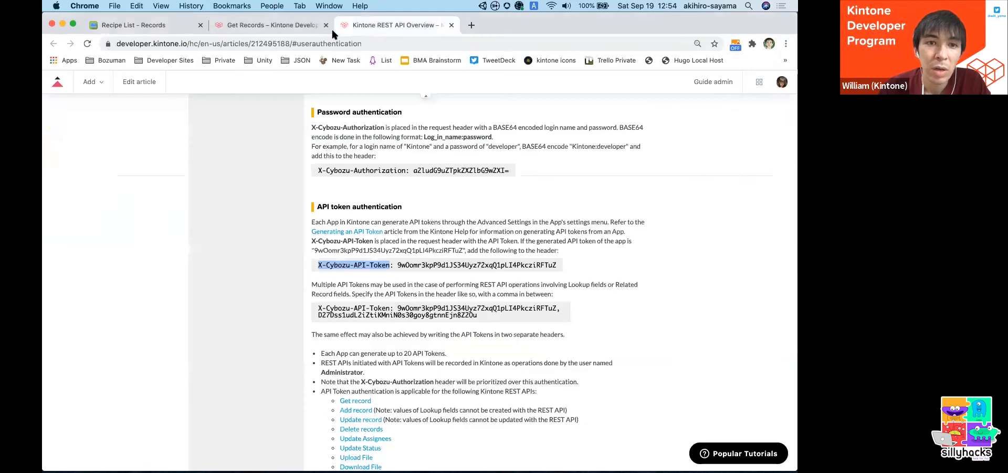
click(303, 28)
drag(315, 187, 343, 189)
double_click(321, 187)
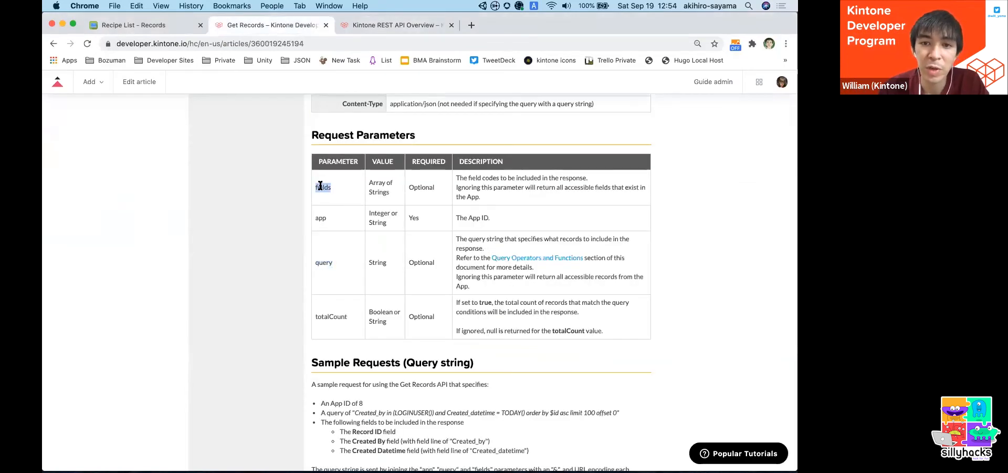
key(super+Tab)
scroll(377, 343, up, 3)
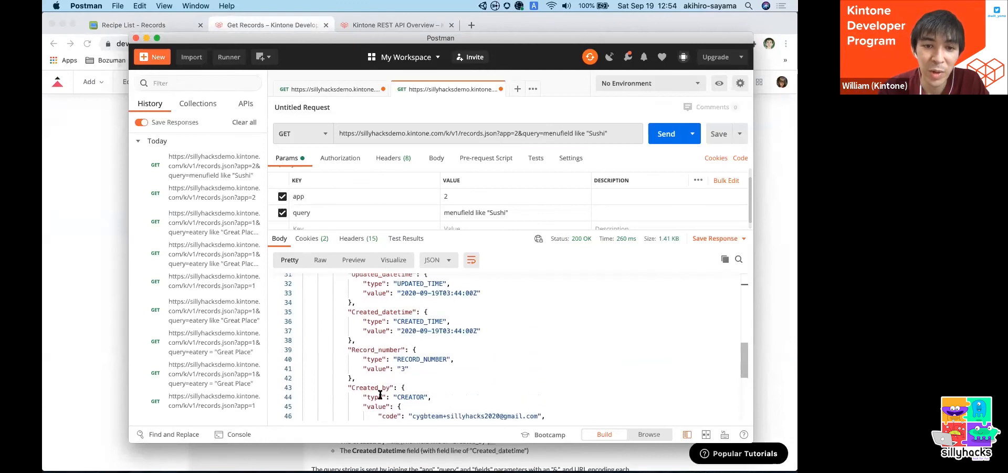
scroll(385, 315, down, 5)
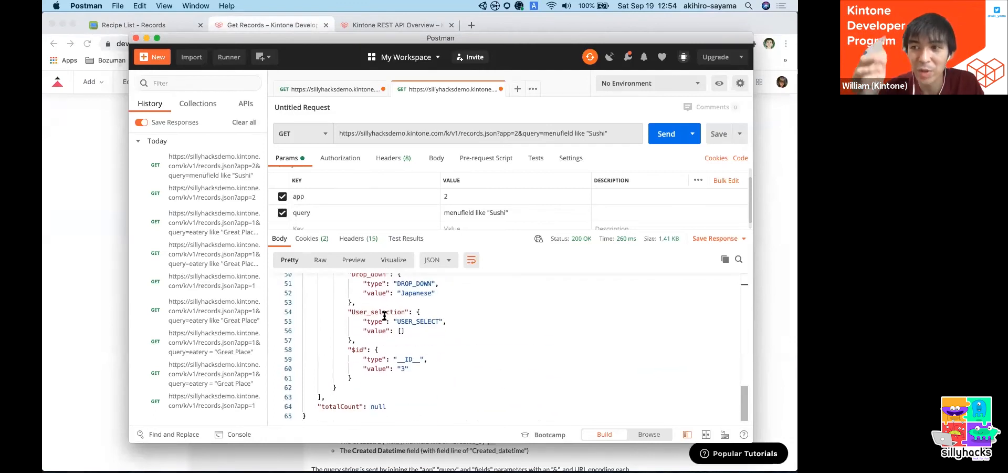
click(125, 220)
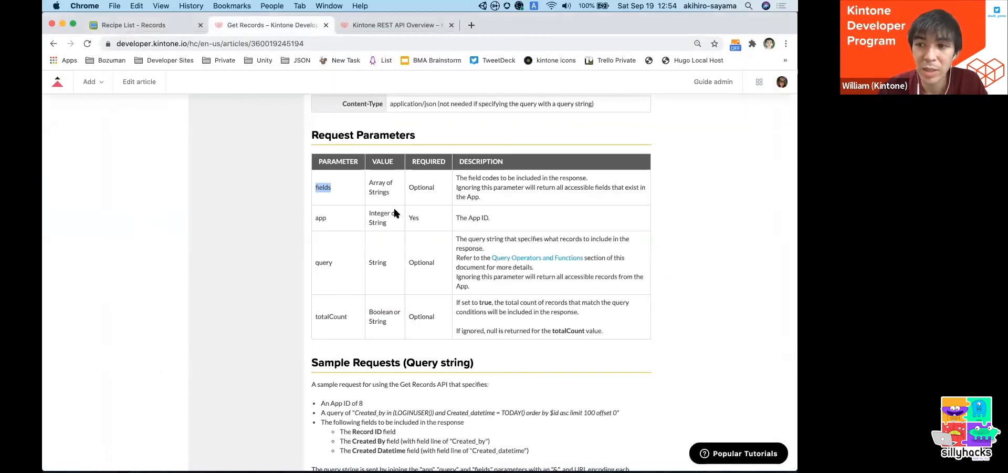
key(ctrl+Up)
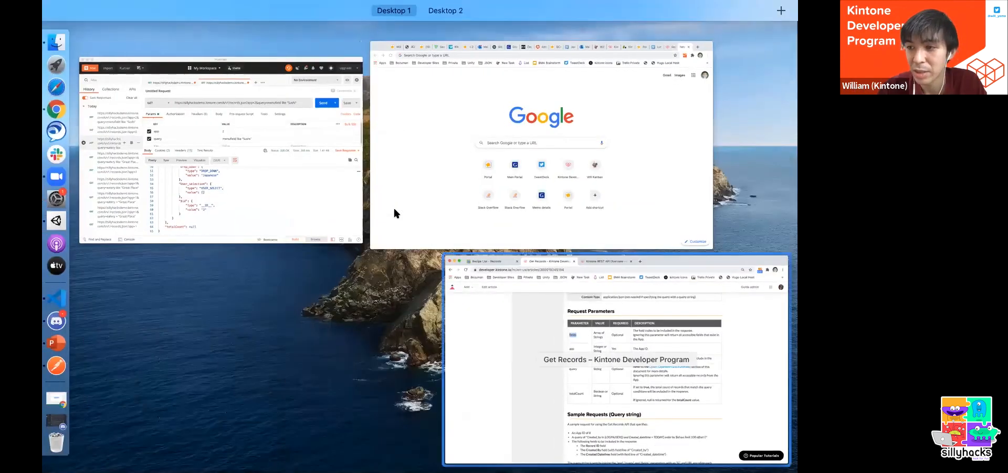
click(614, 357)
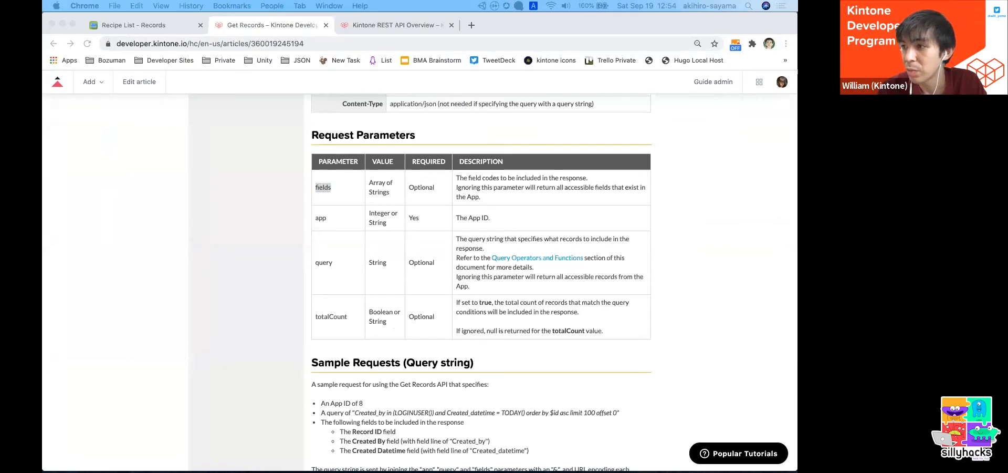
key(ctrl+Right)
key(ctrl+Left)
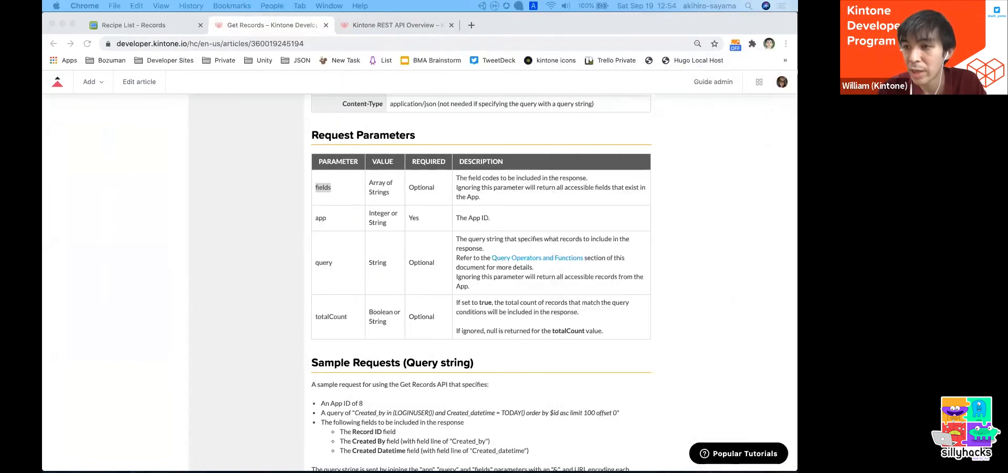